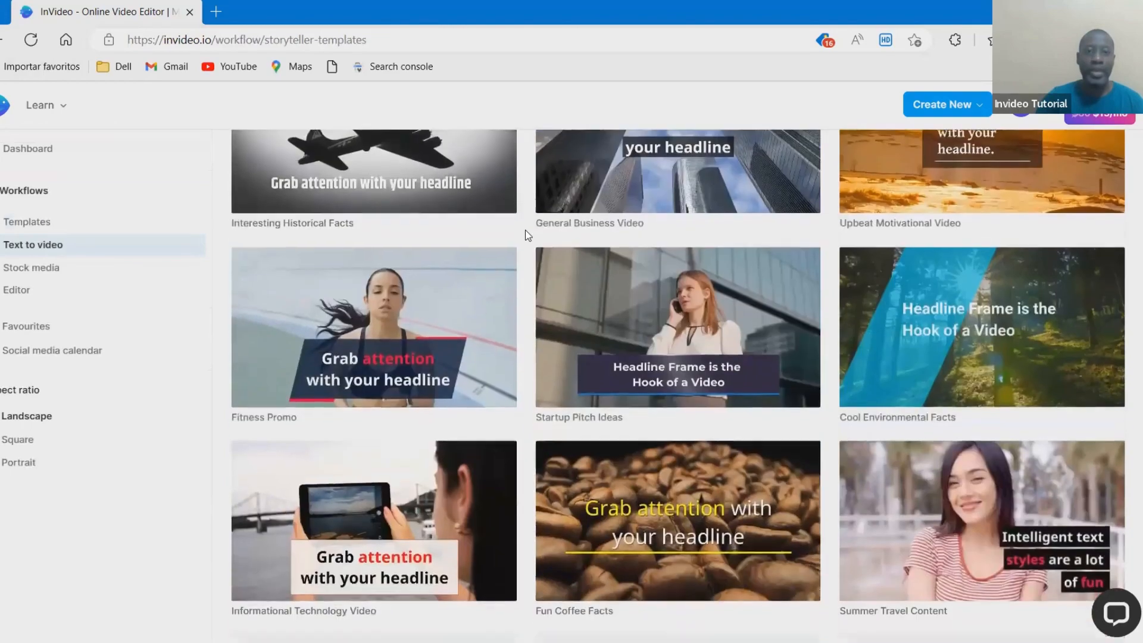
scroll(525, 230, down, 15)
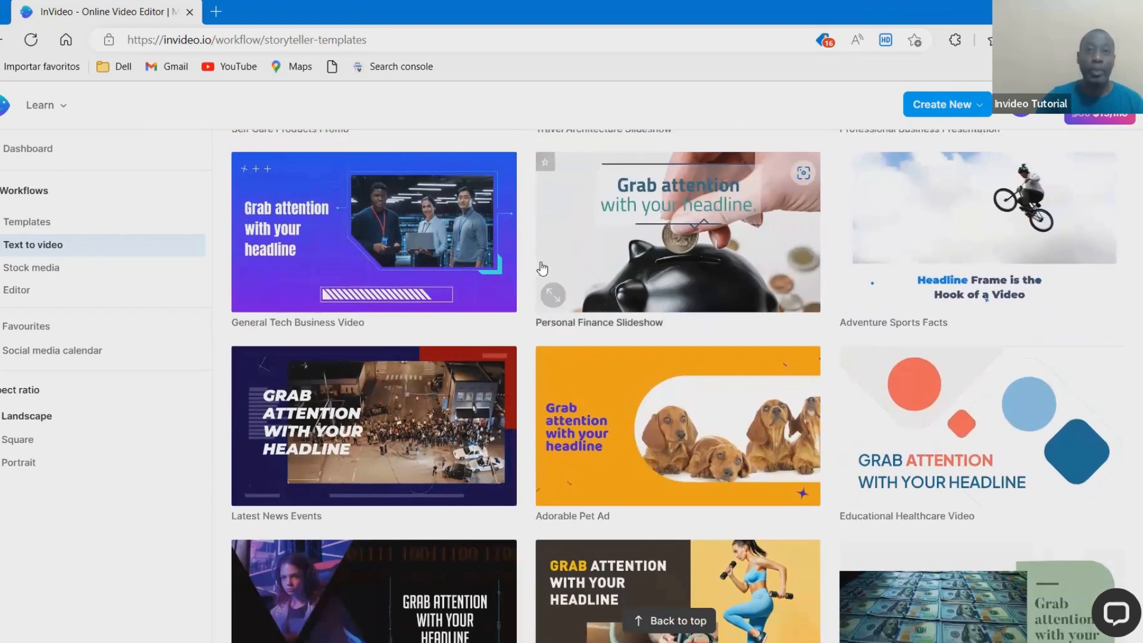
- Preview the Adorable Pet Ad text-to-video template and start a video from it in Landscape (16:9)
click(621, 373)
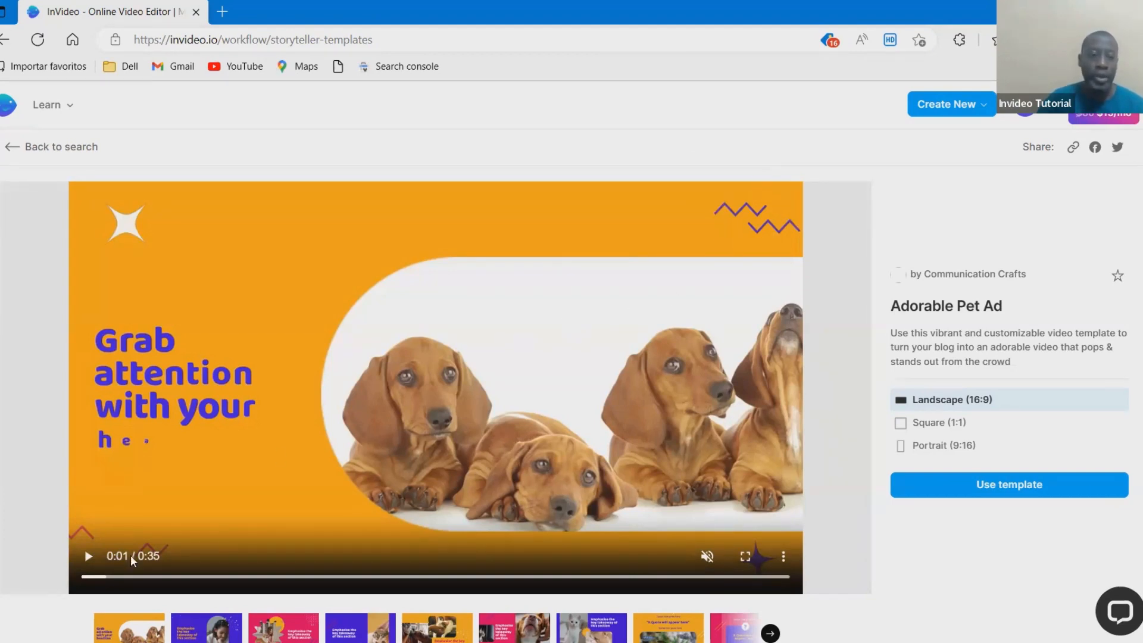
click(87, 556)
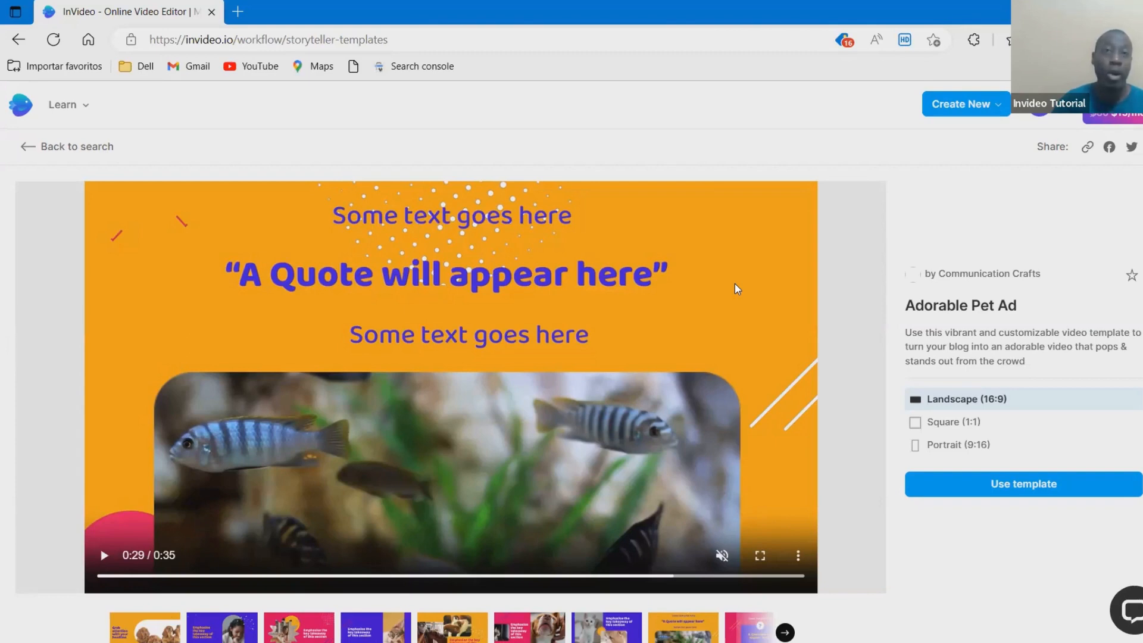
click(735, 283)
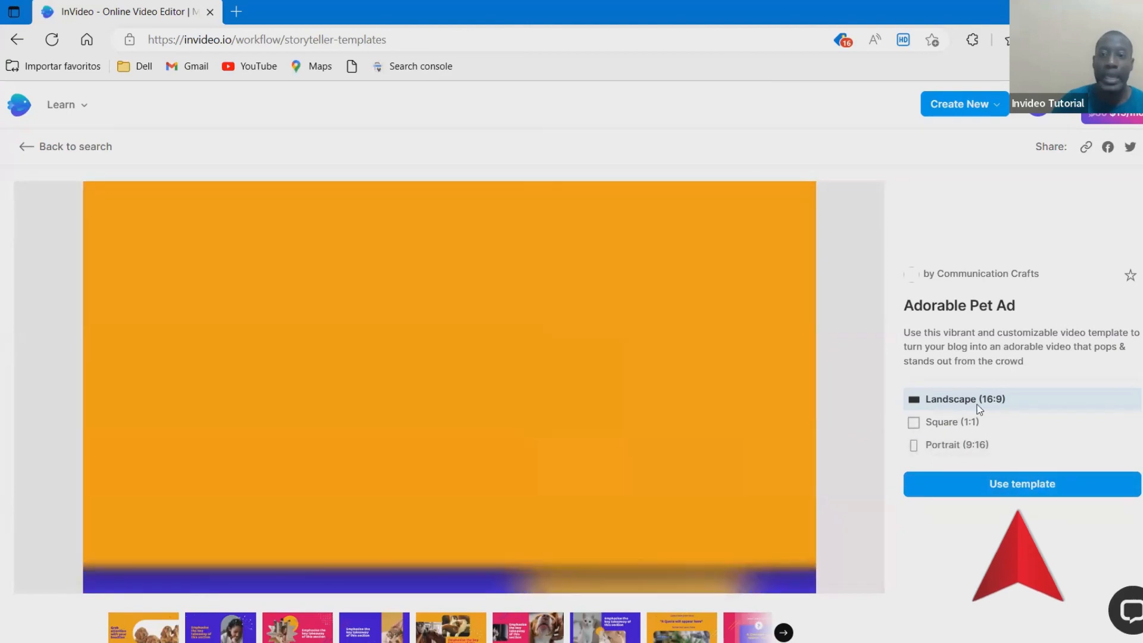
click(1017, 487)
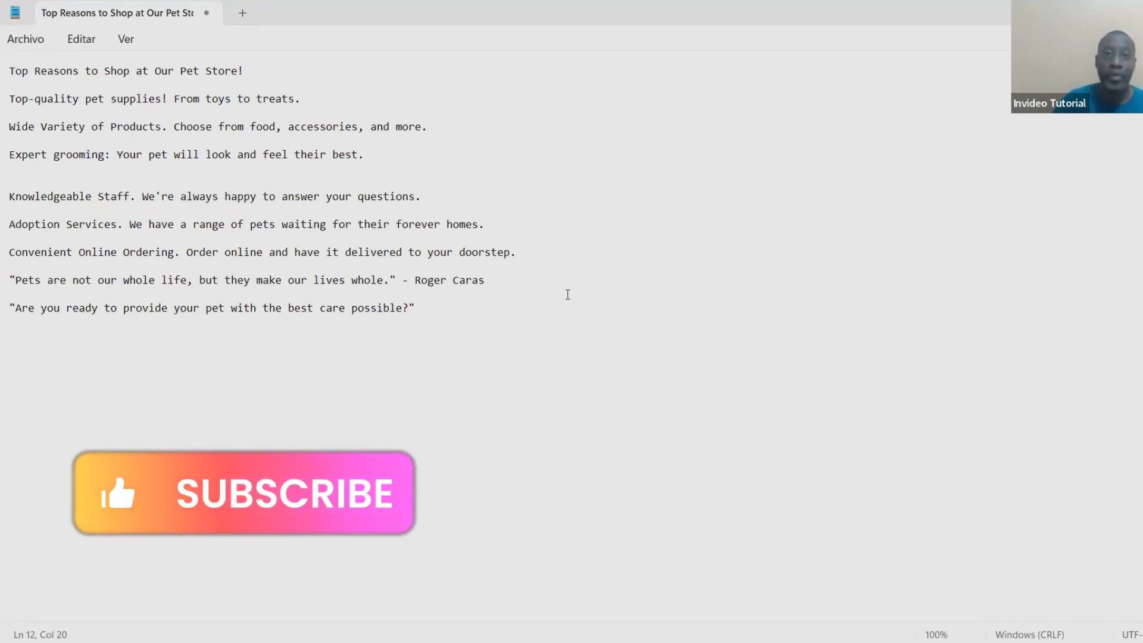
- Copy the whole pet store script from Notepad, paste it as the InVideo script and create the scenes
drag(566, 293, 268, 182)
key(ctrl+a)
key(ctrl+c)
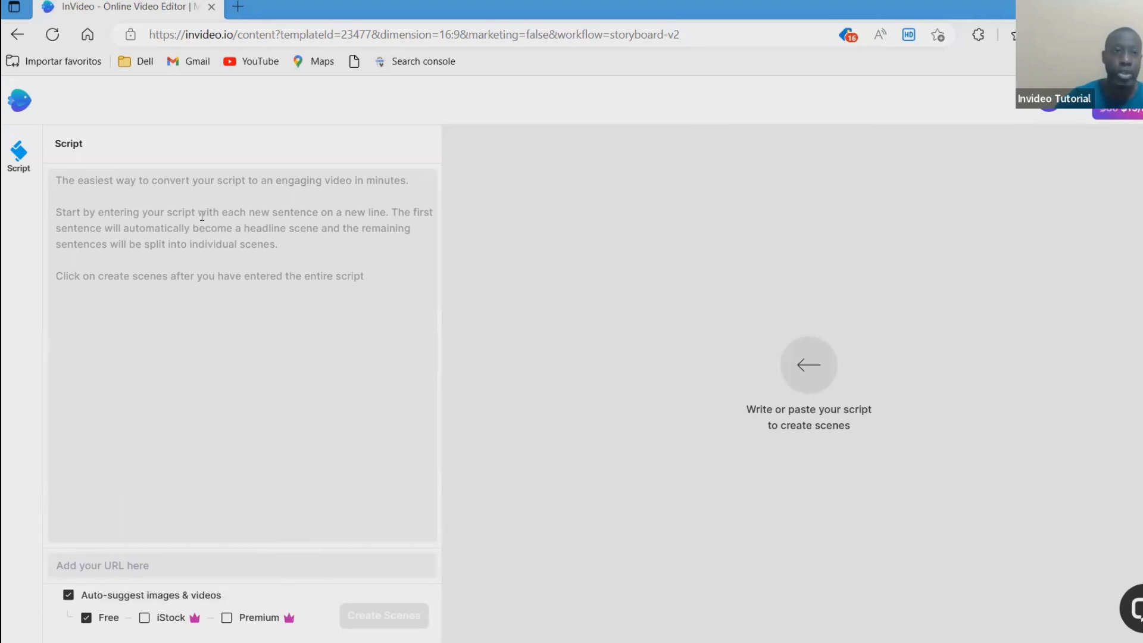
click(202, 216)
key(ctrl+v)
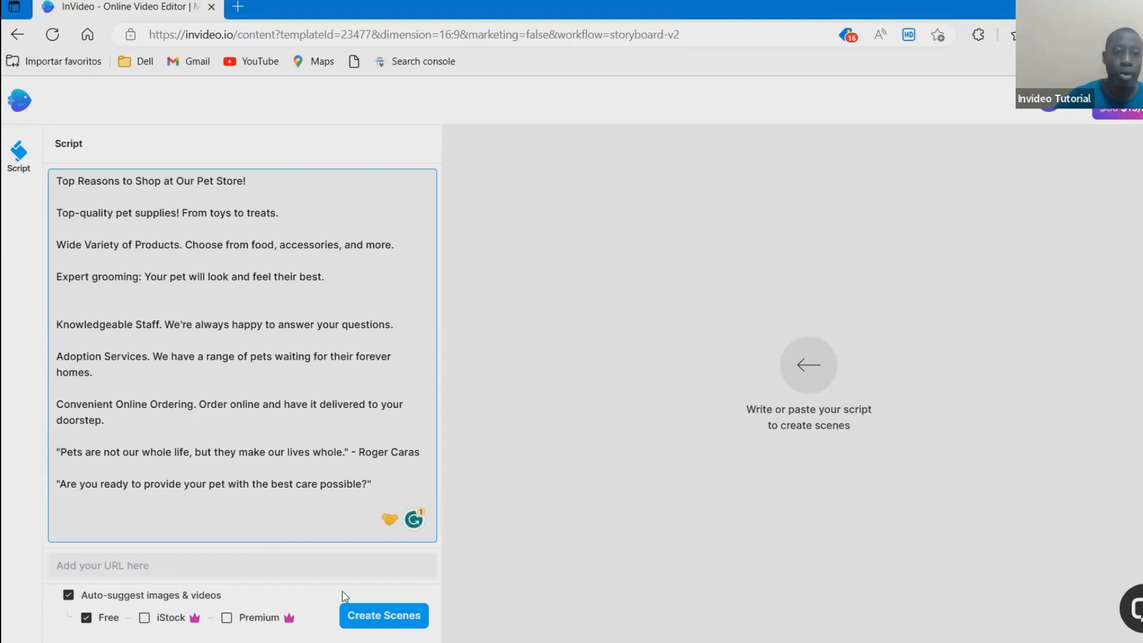
click(383, 614)
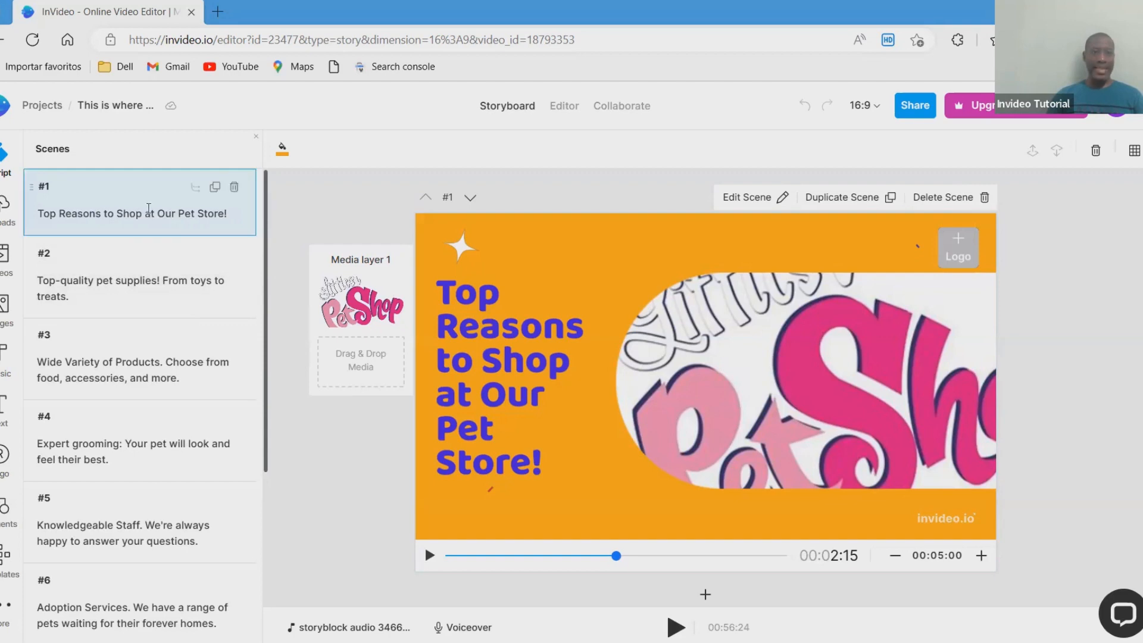
- Review the generated scenes in the storyboard and scrub through them on the Editor timeline
scroll(148, 208, down, 4)
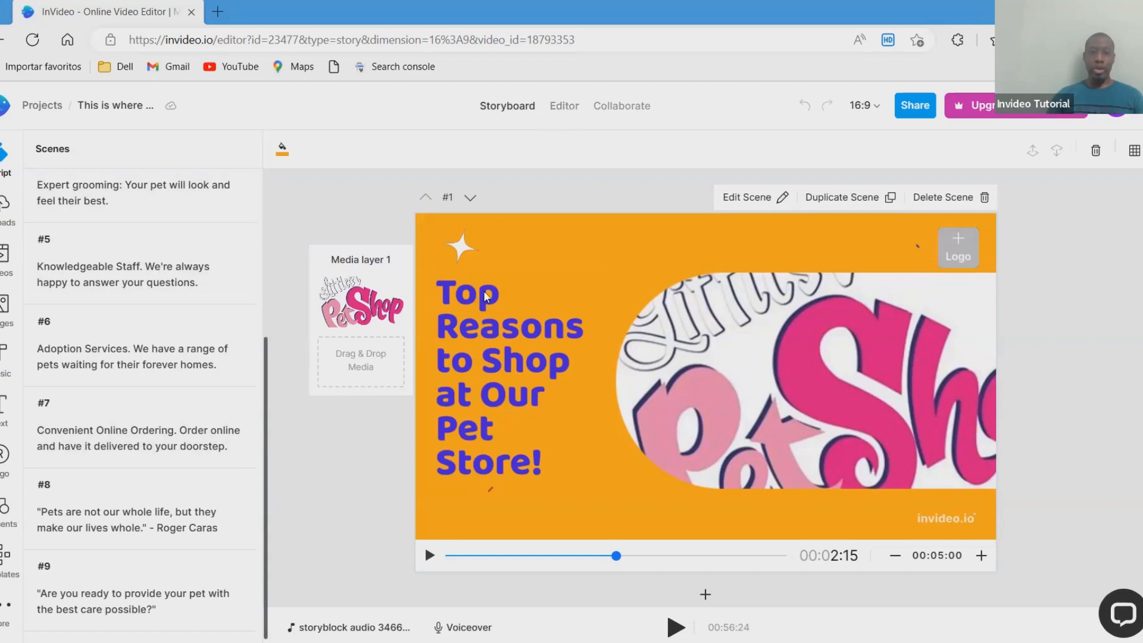
scroll(379, 369, down, 8)
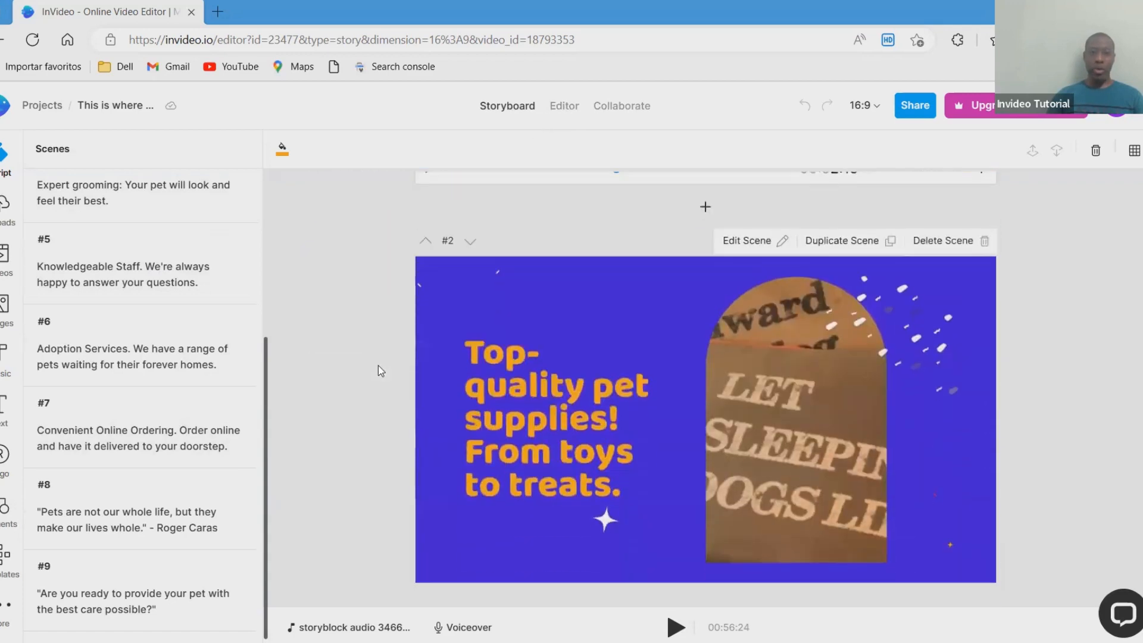
scroll(379, 369, down, 8)
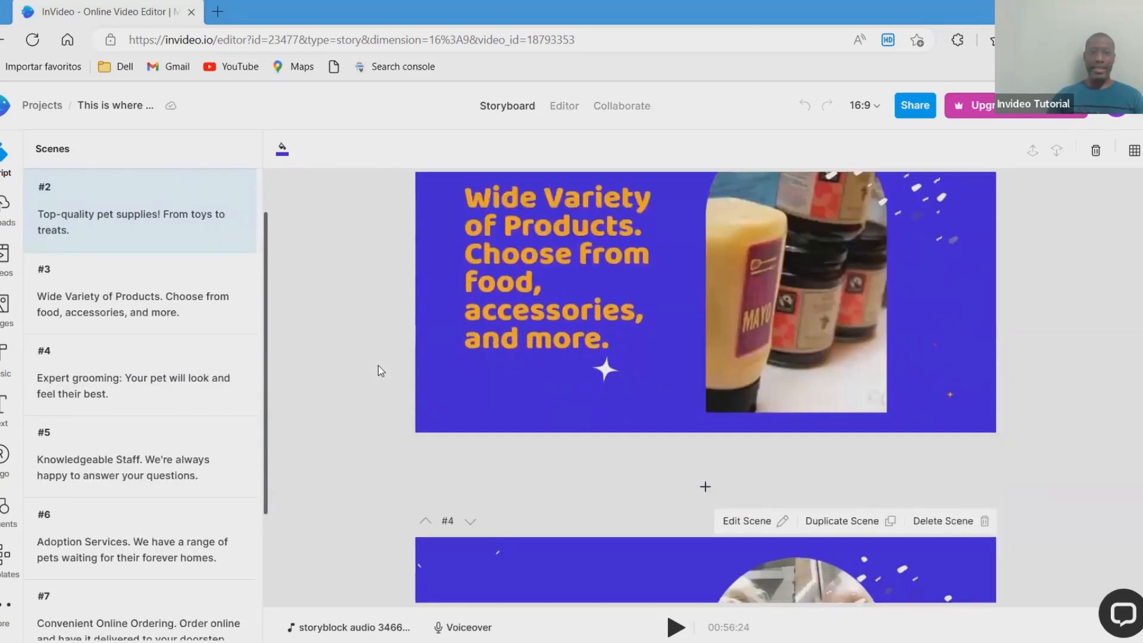
scroll(394, 365, up, 8)
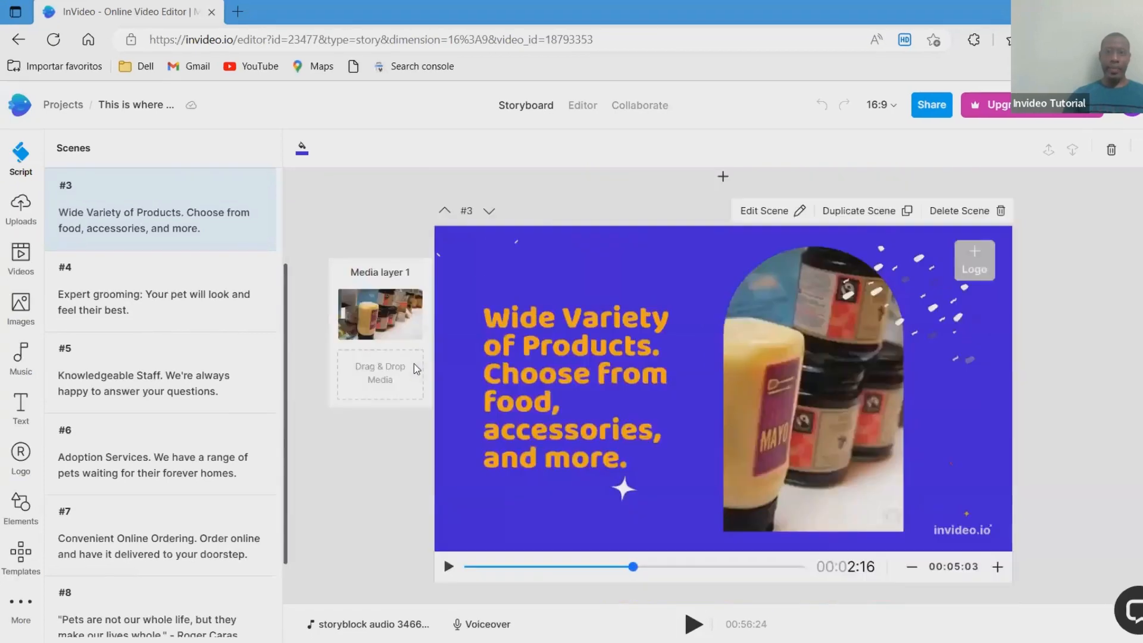
scroll(413, 363, up, 8)
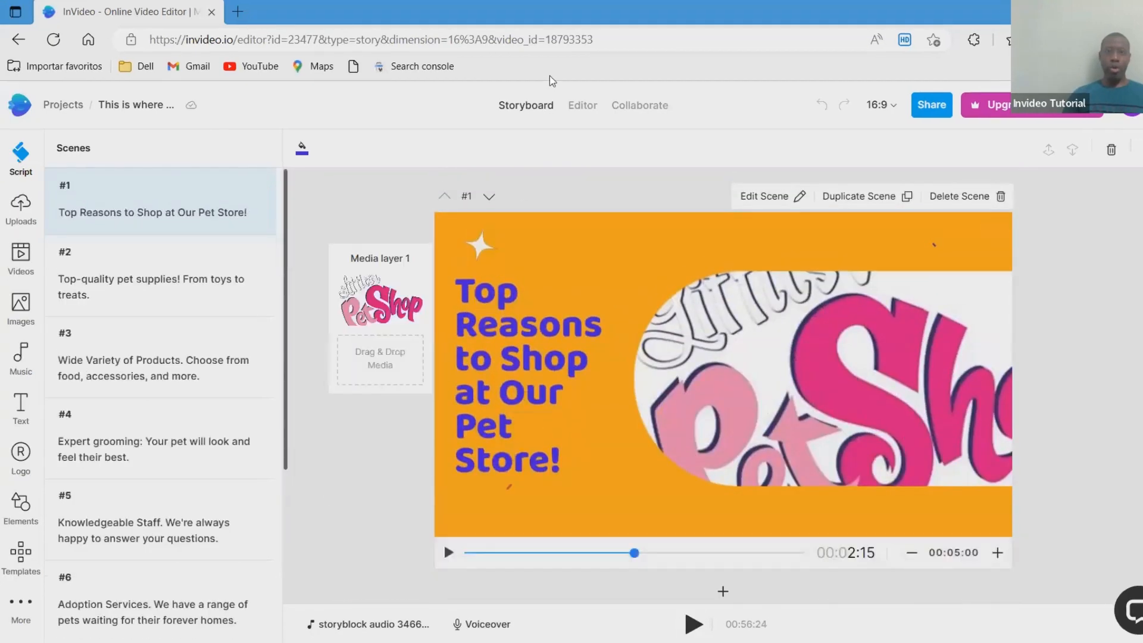
click(583, 107)
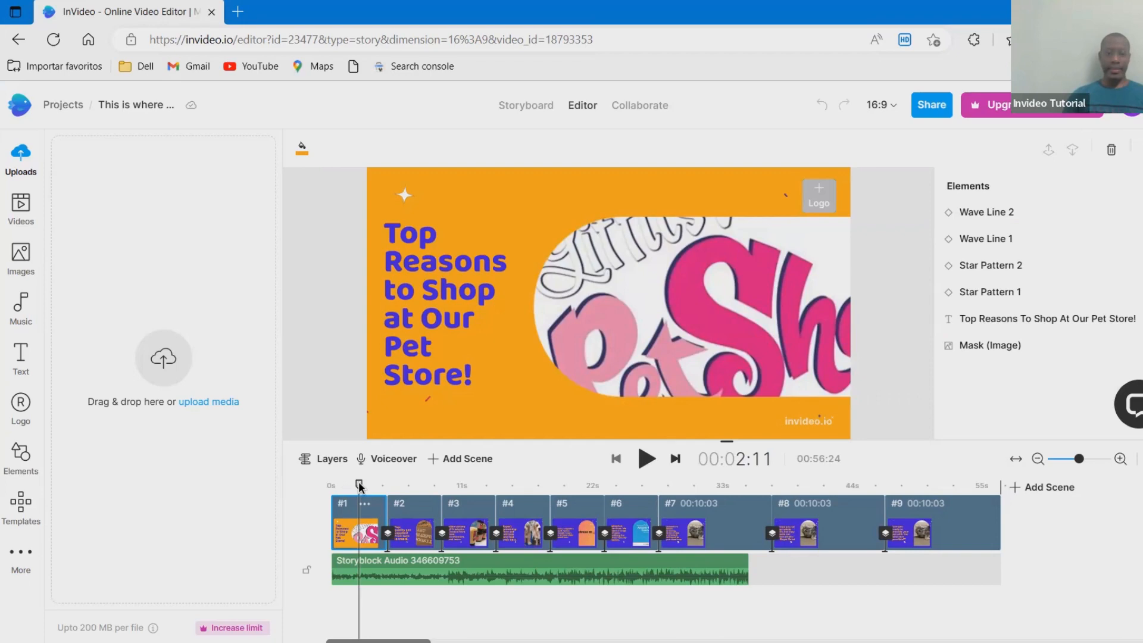
drag(359, 486, 587, 476)
- Loop the Storyblock Audio track and trim its end to match the end of scene #9
click(436, 573)
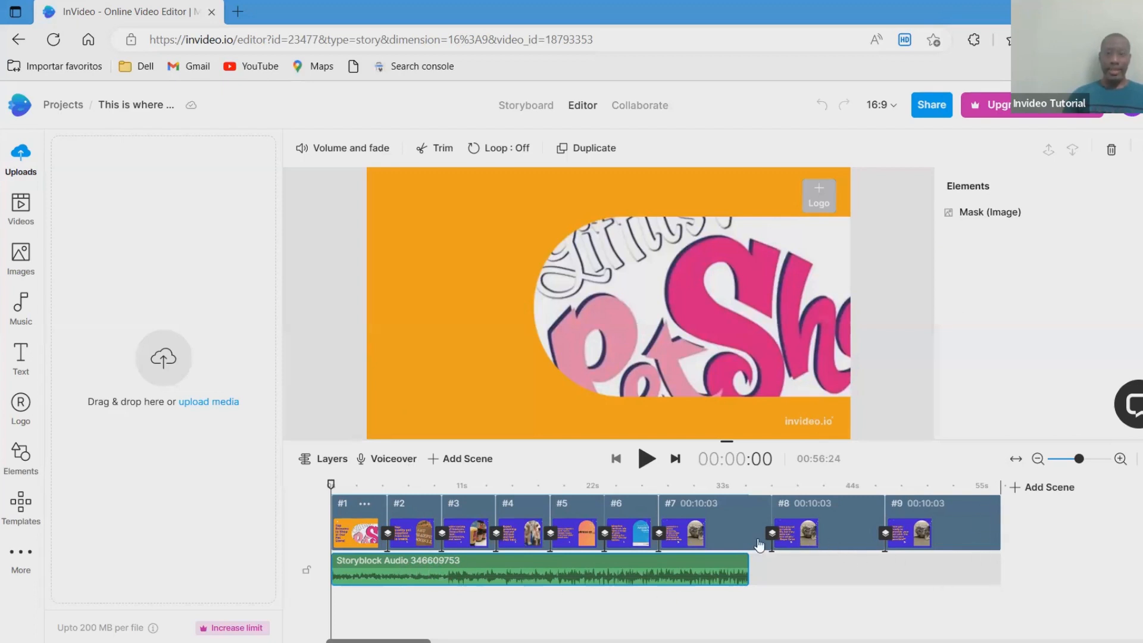
right_click(703, 566)
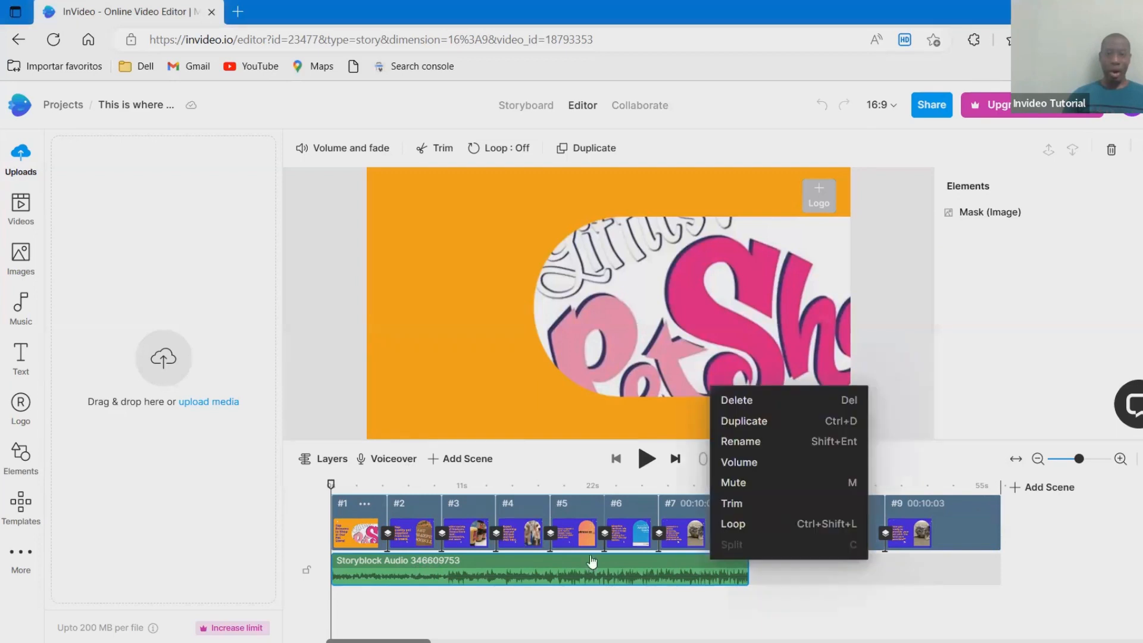
click(746, 526)
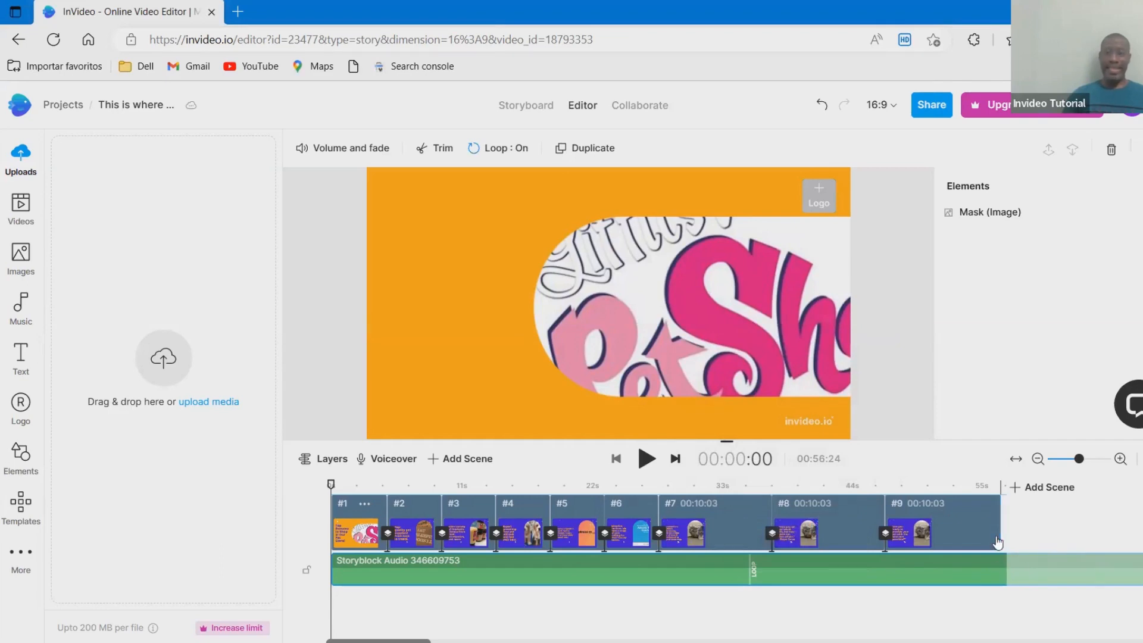
click(1076, 517)
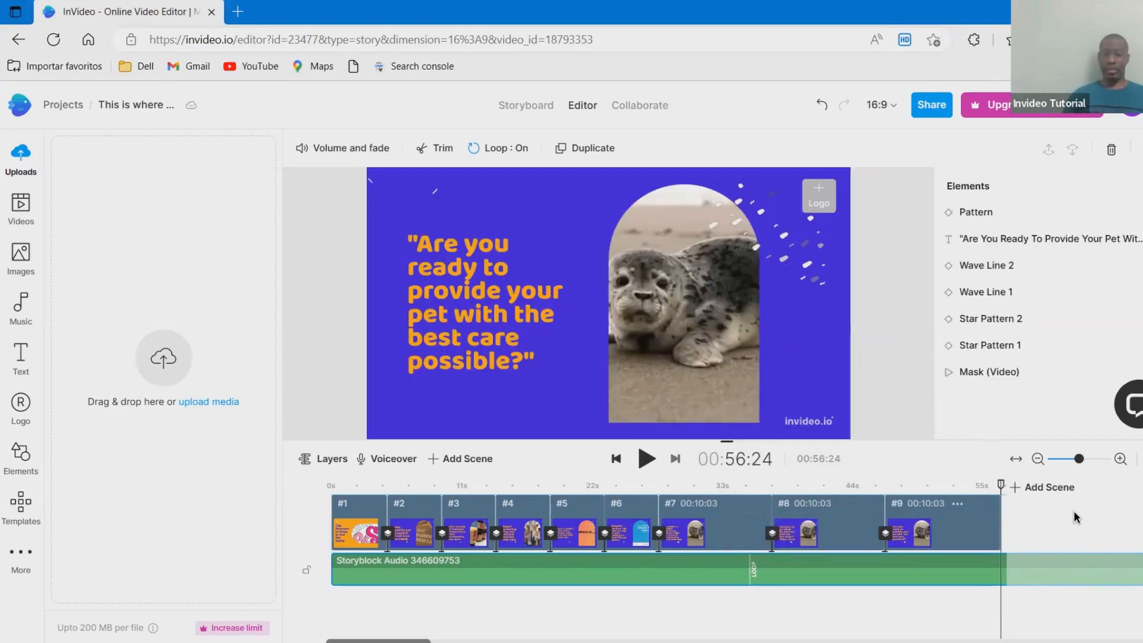
click(1016, 460)
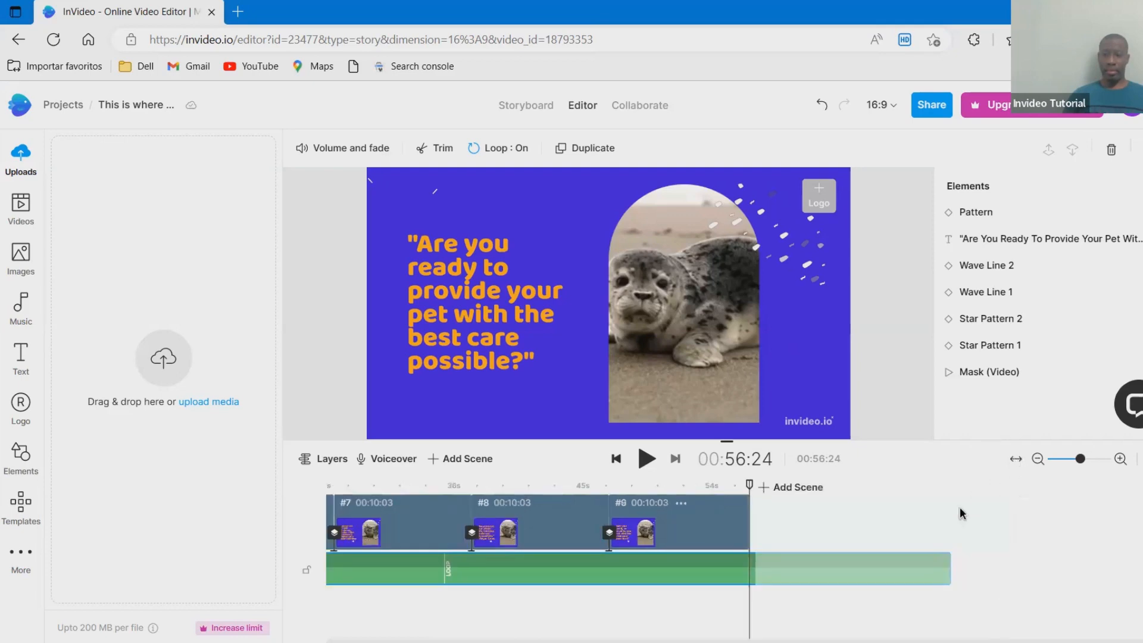
drag(948, 561, 466, 576)
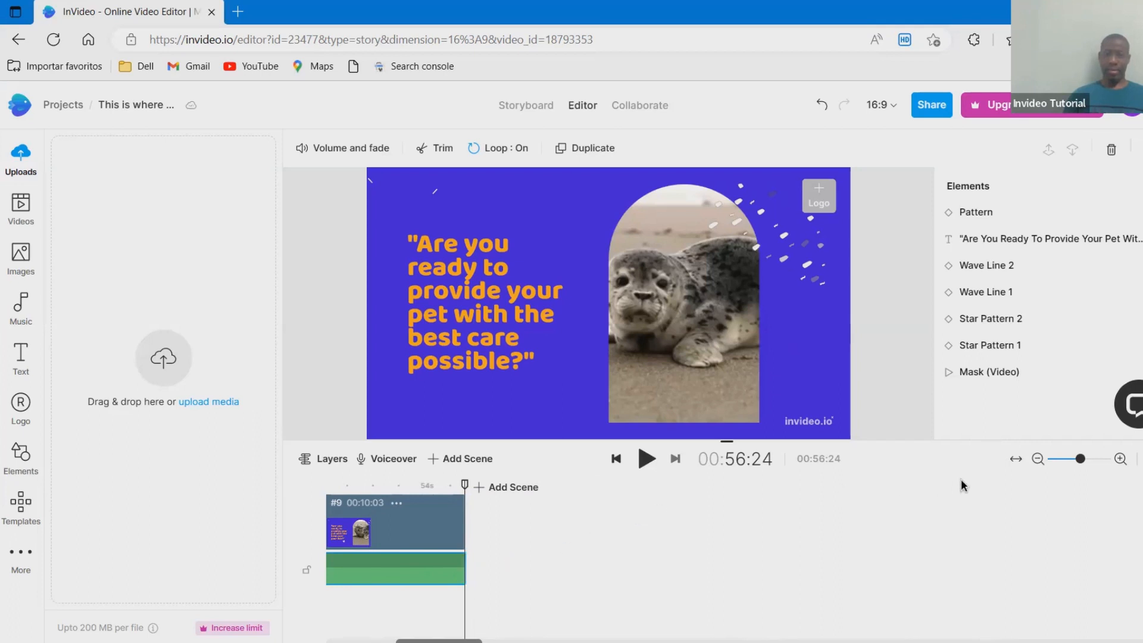
click(1016, 458)
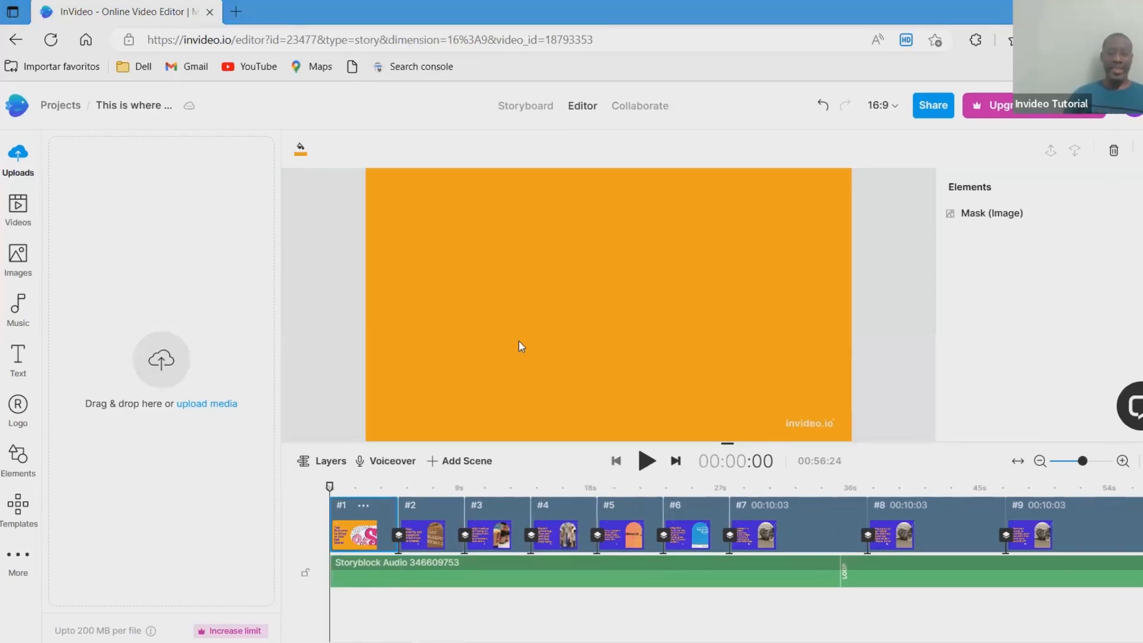
- Search images for "pet store" and replace the masked image in scene #1 with the photo of a large pet store building
click(644, 461)
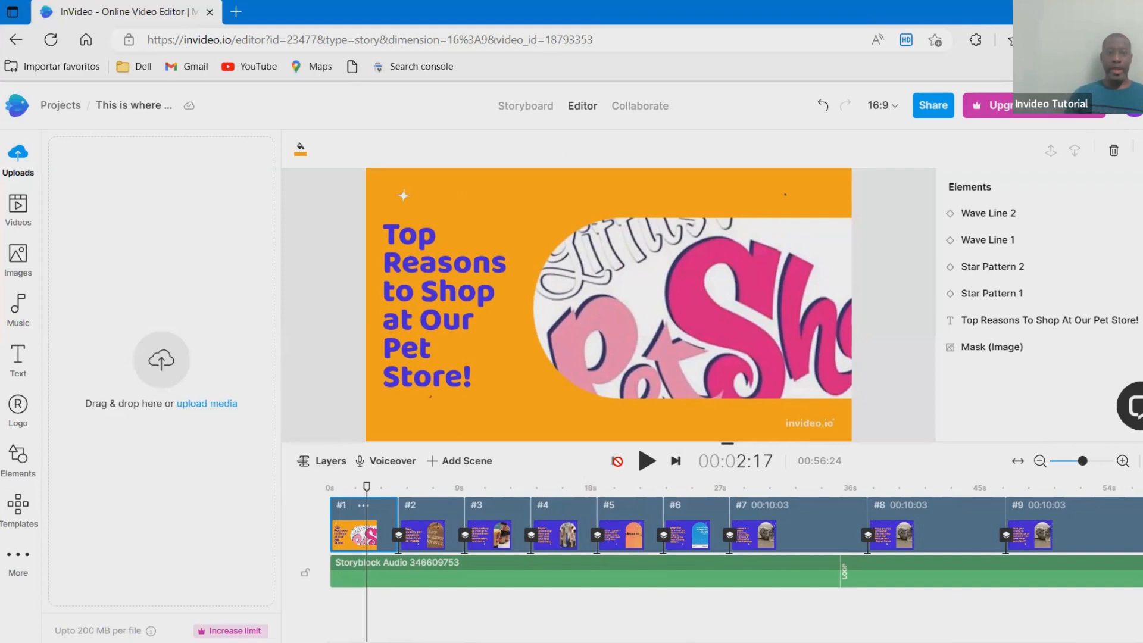
click(591, 326)
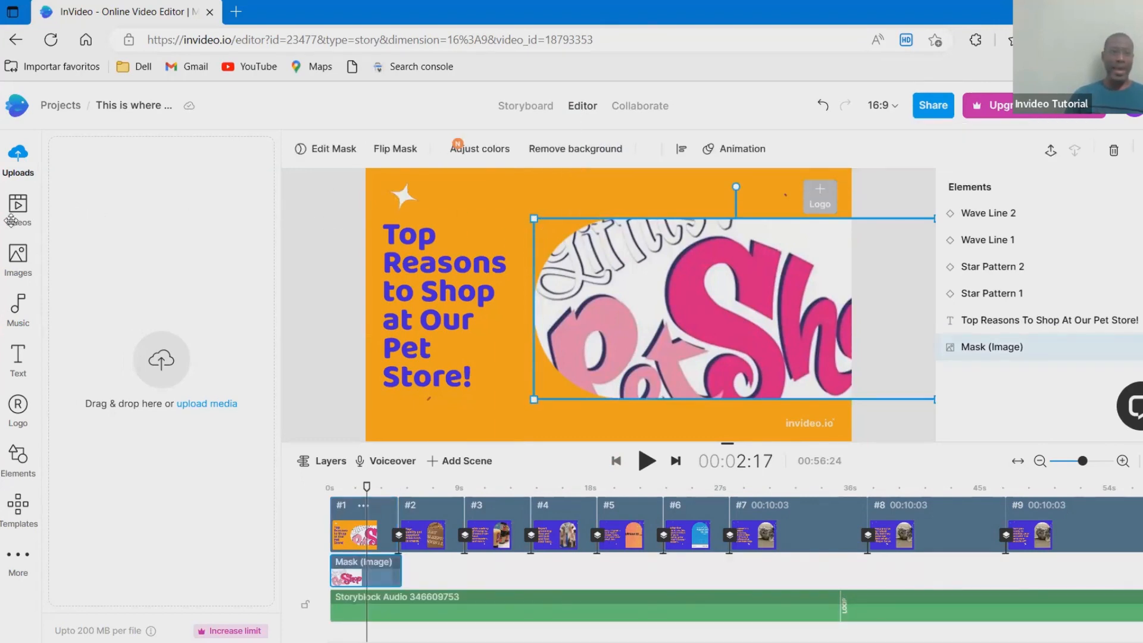
click(18, 256)
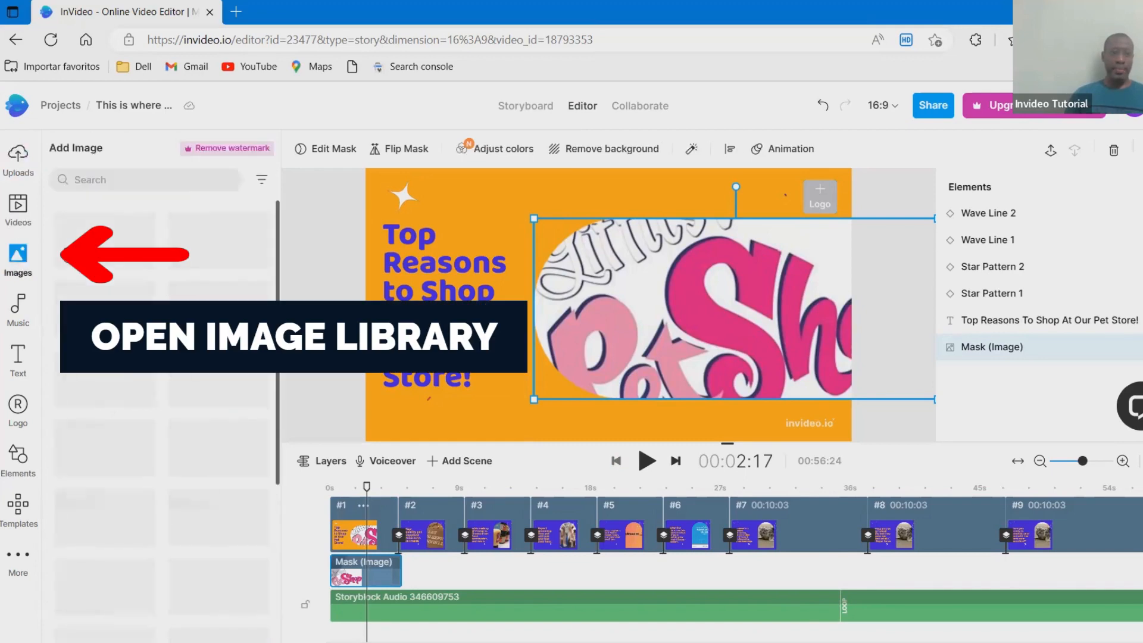
click(143, 182)
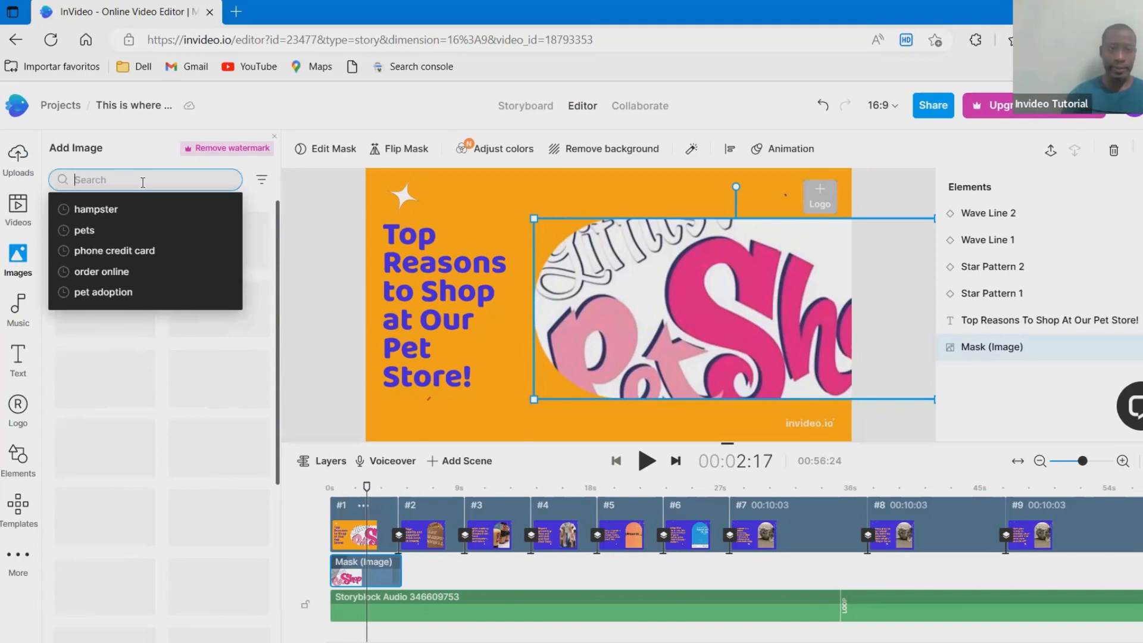
text(pet store)
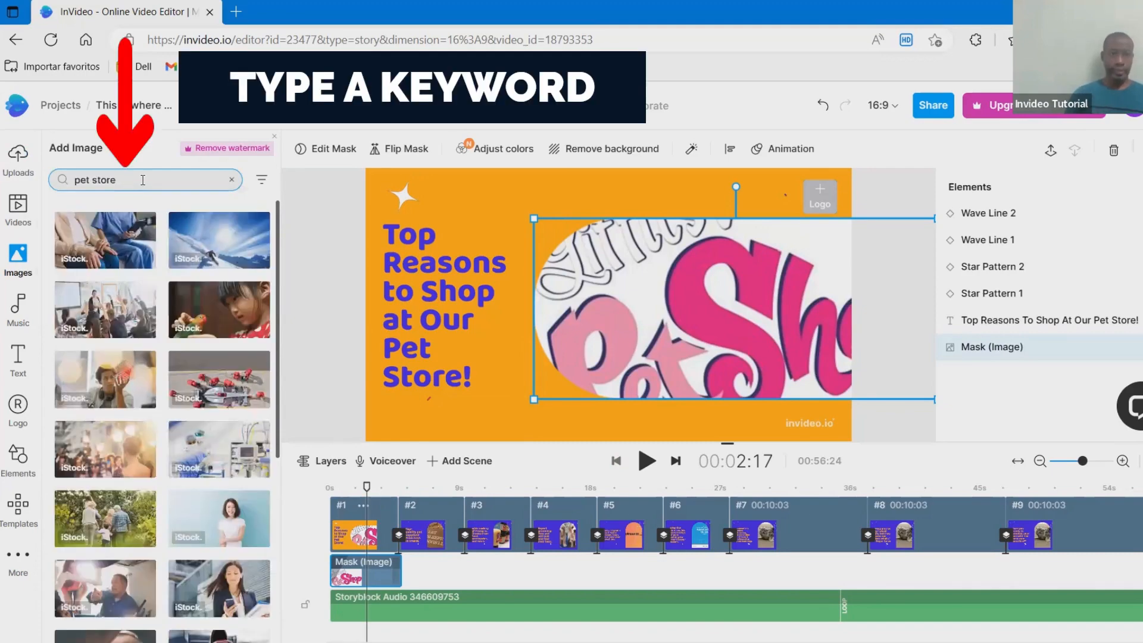
key(Return)
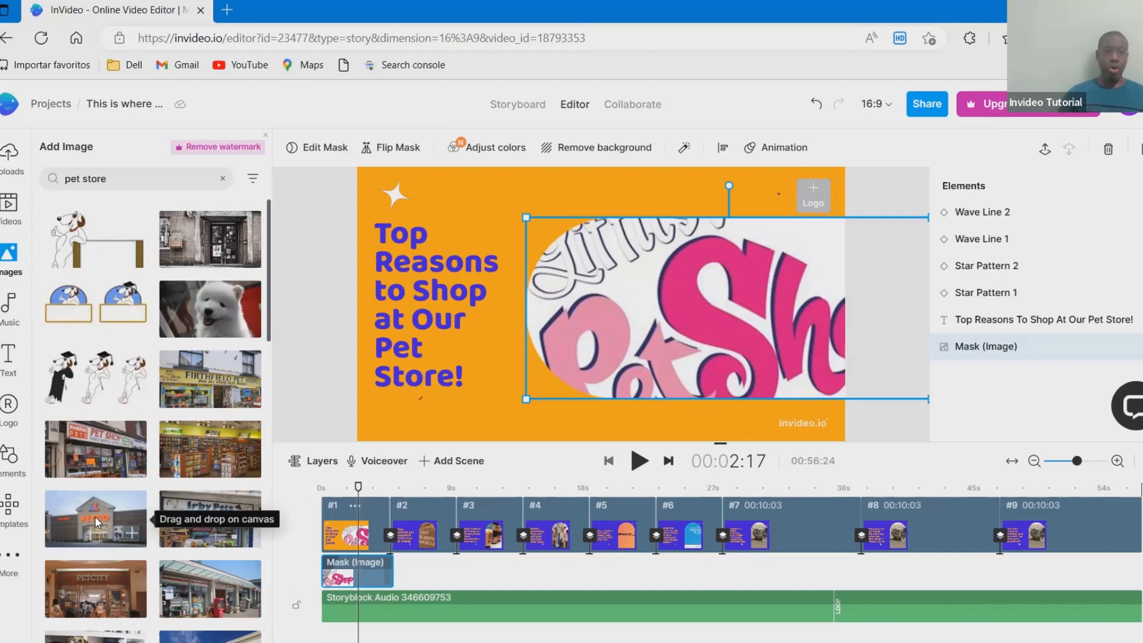
drag(95, 516, 679, 327)
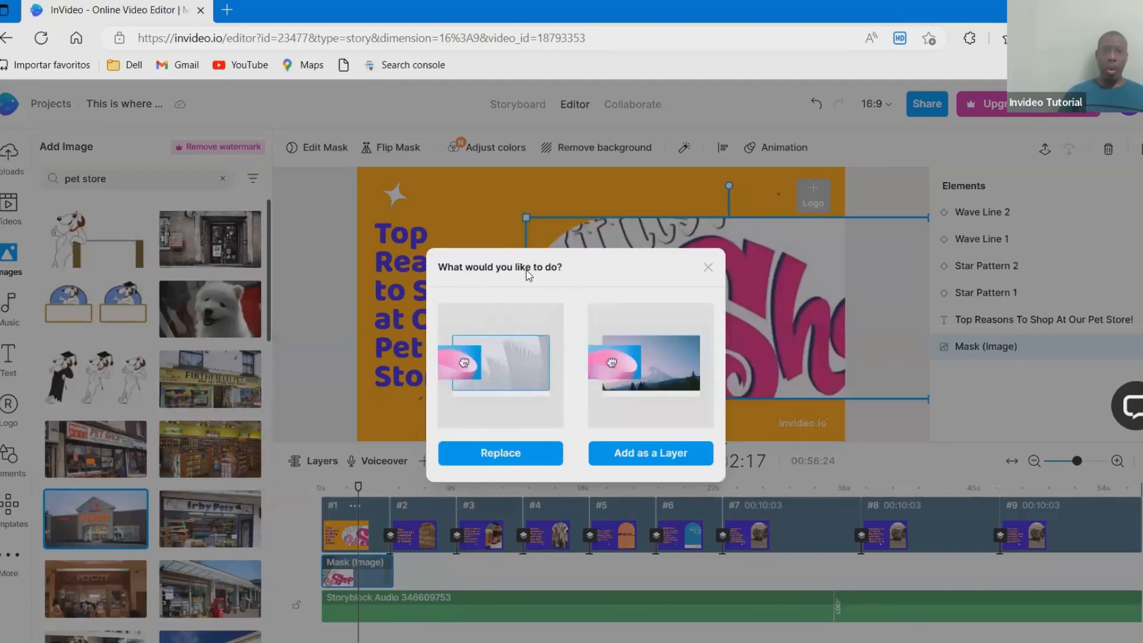
click(482, 464)
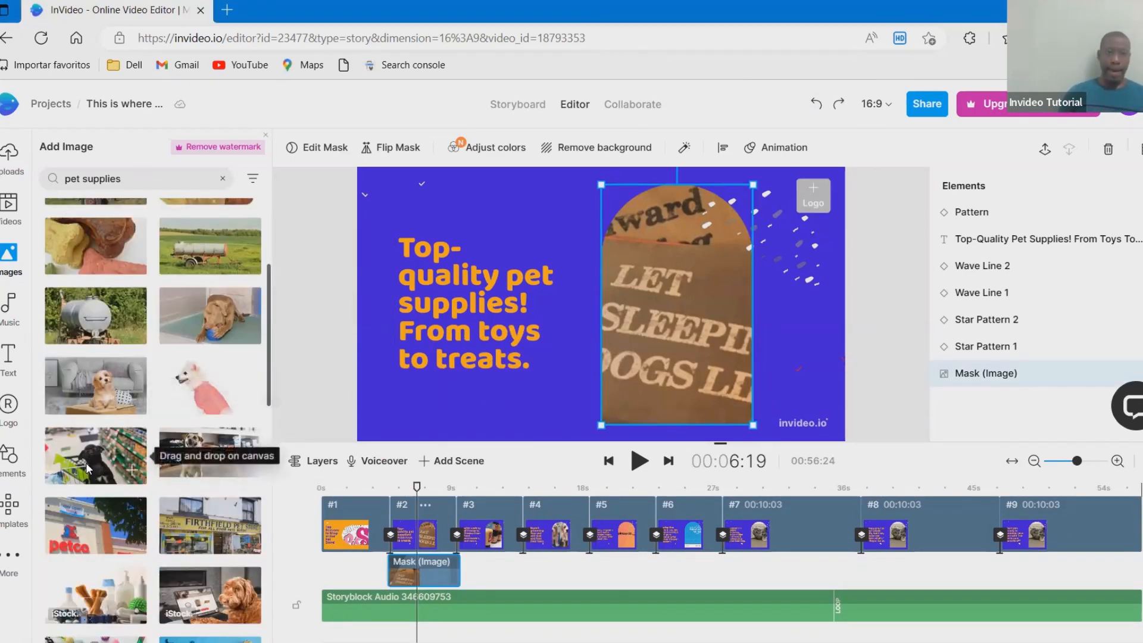
- Replace the masked image in scene #2 with the "pet supplies" photo of a black dog in a shopping cart
drag(91, 462, 627, 303)
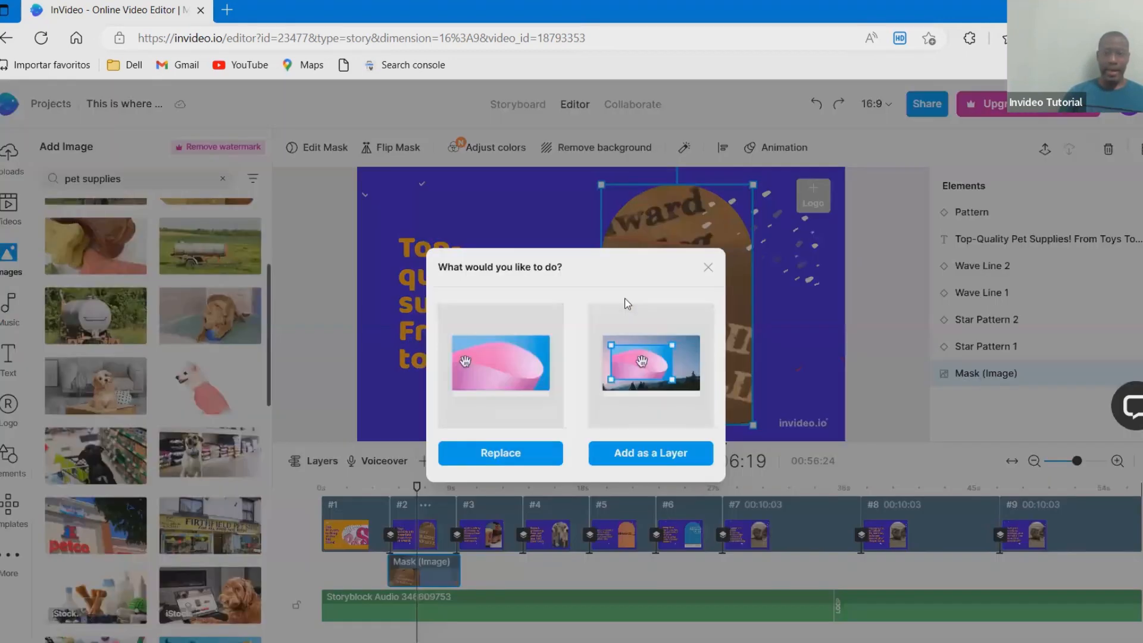
click(541, 463)
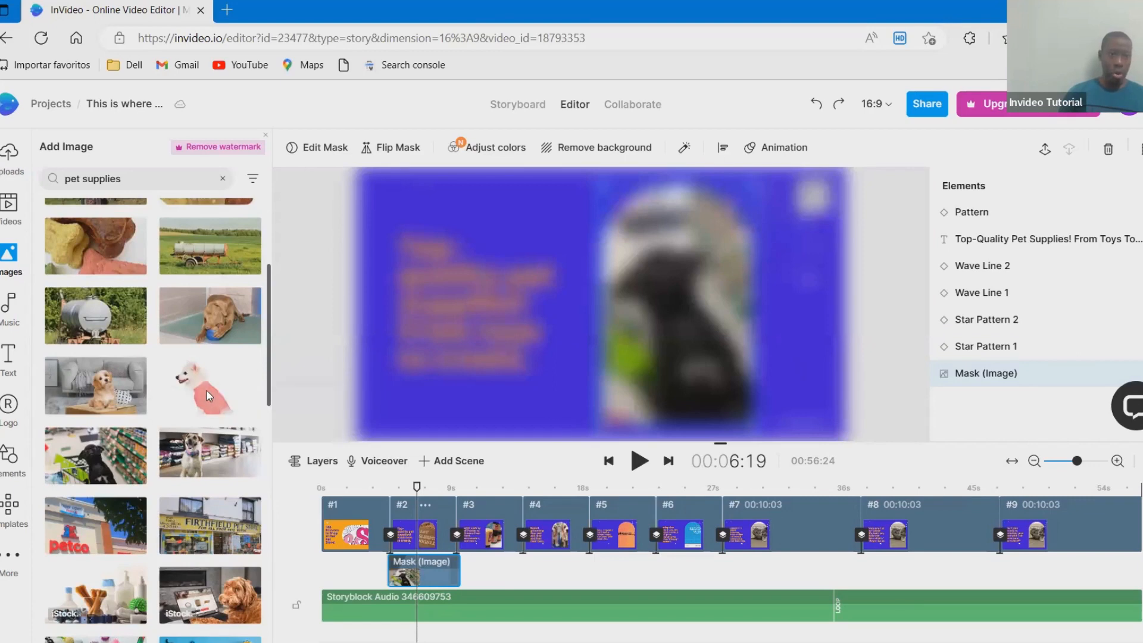
- Search the stock images for "dog collar" in place of "pet supplies"
click(157, 181)
key(BackSpace)
key(BackSpace)
key(BackSpace)
key(BackSpace)
key(BackSpace)
key(BackSpace)
key(BackSpace)
key(BackSpace)
key(BackSpace)
key(BackSpace)
key(BackSpace)
key(BackSpace)
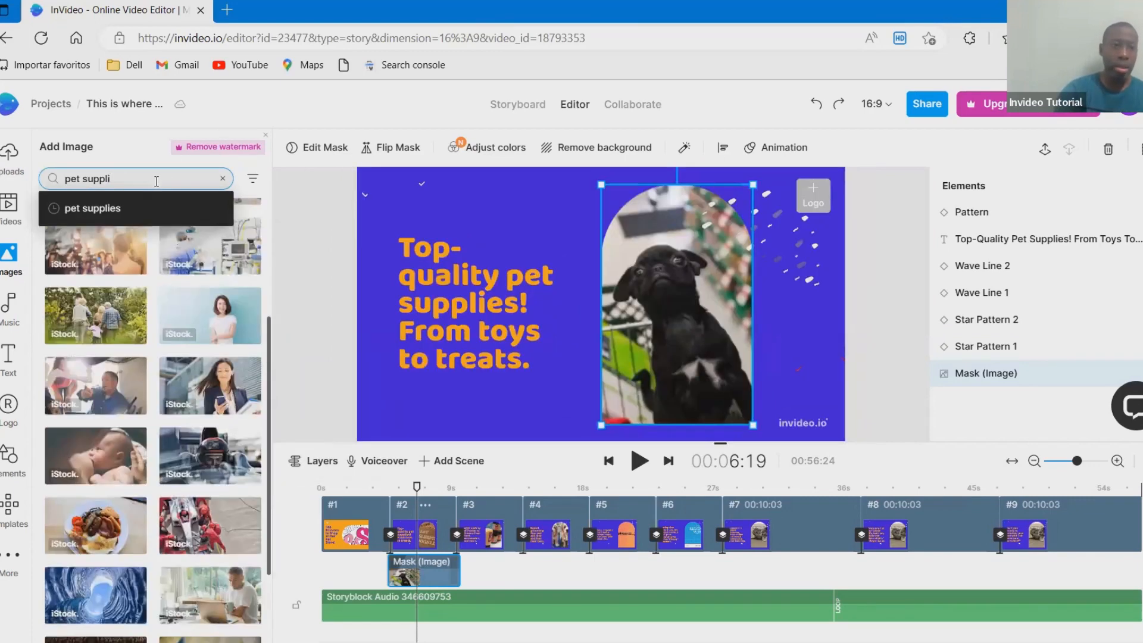
text(dog c)
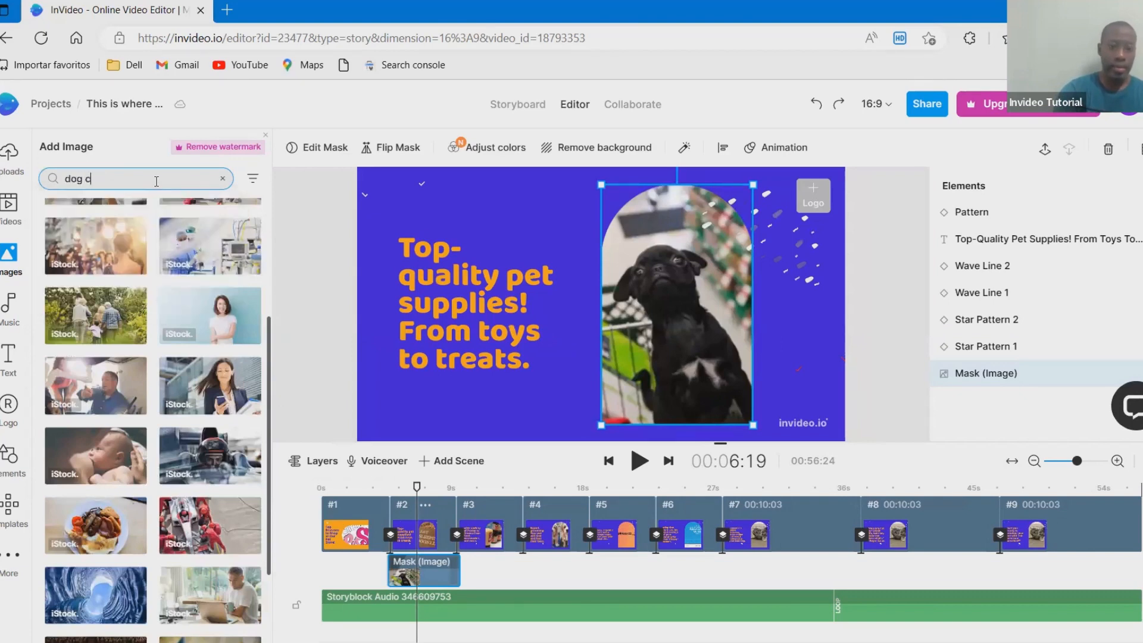
text(ollar)
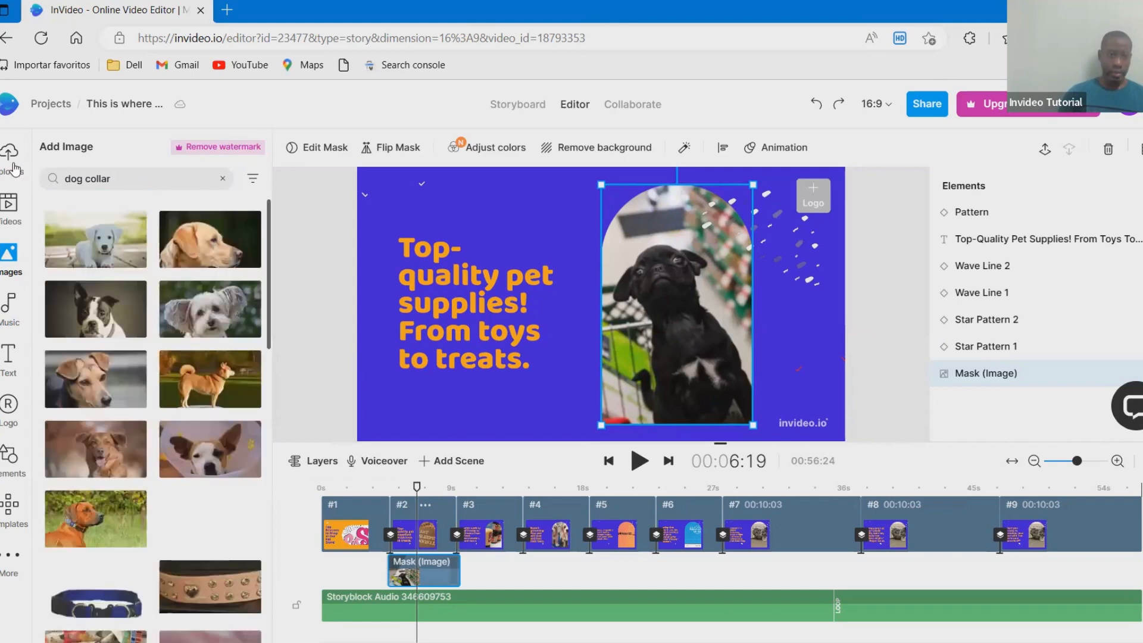
- Replace the masked image in scene #2 with the "dog collar" photo of a black and white collar on a wooden surface
scroll(105, 449, down, 1)
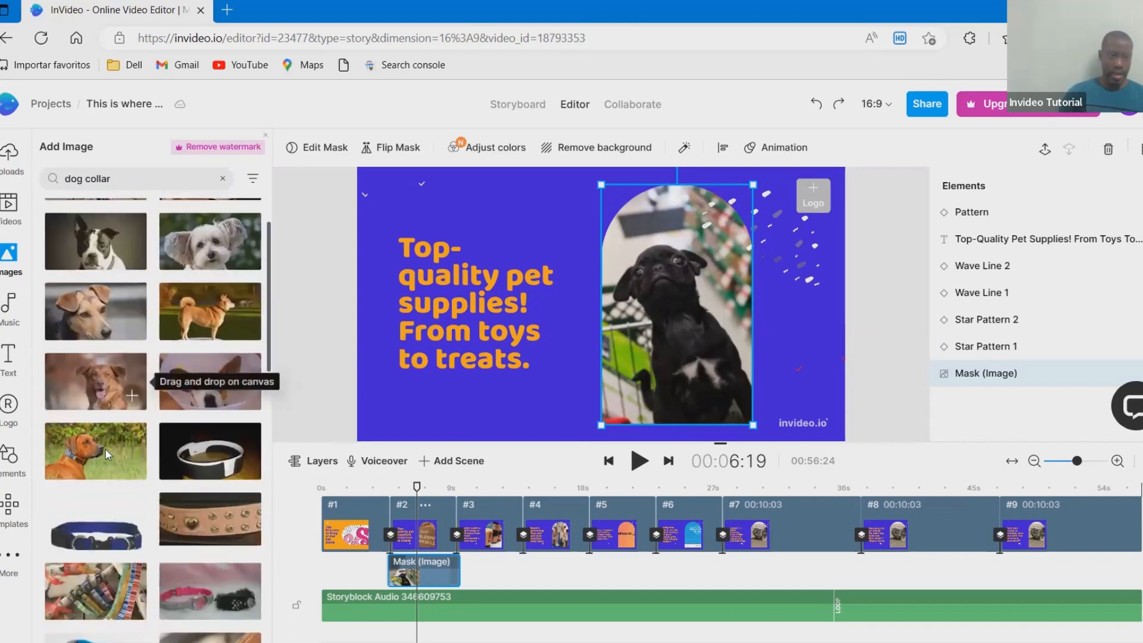
drag(194, 454, 455, 387)
drag(606, 319, 642, 310)
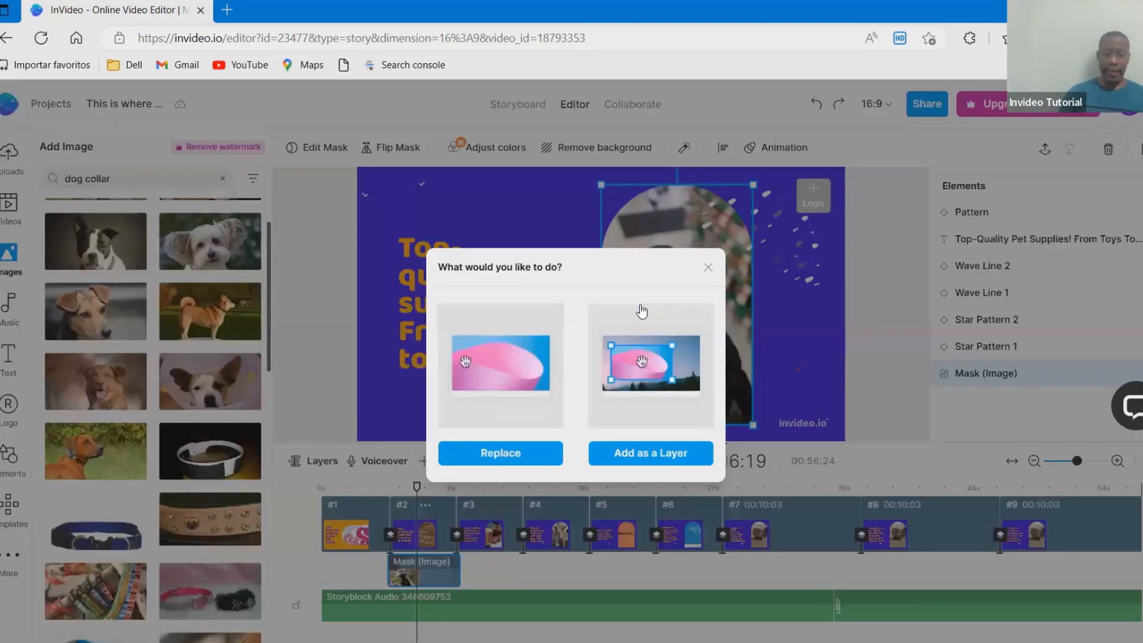
click(545, 451)
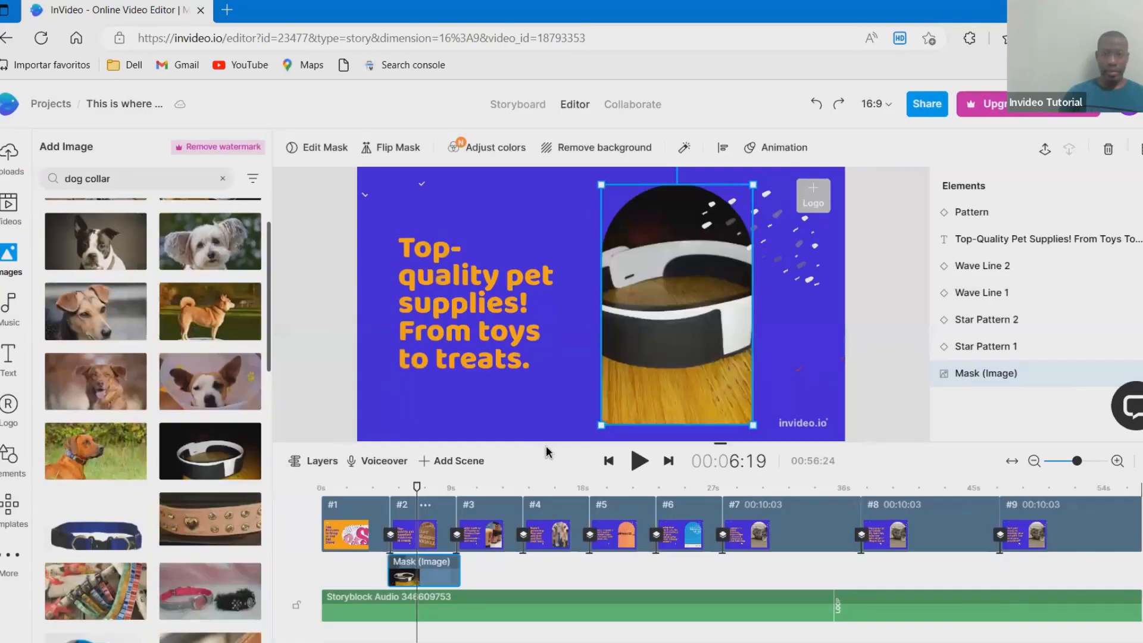
- Play on into scene #3 and look through the "dog collar" images for a picture of pet products
click(639, 462)
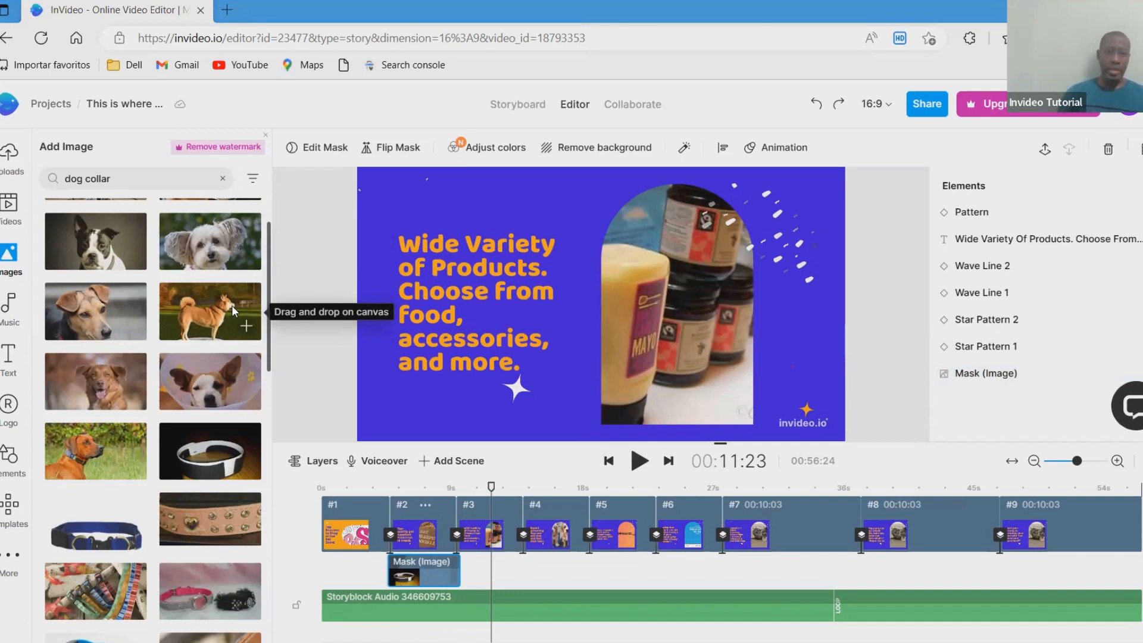
click(124, 179)
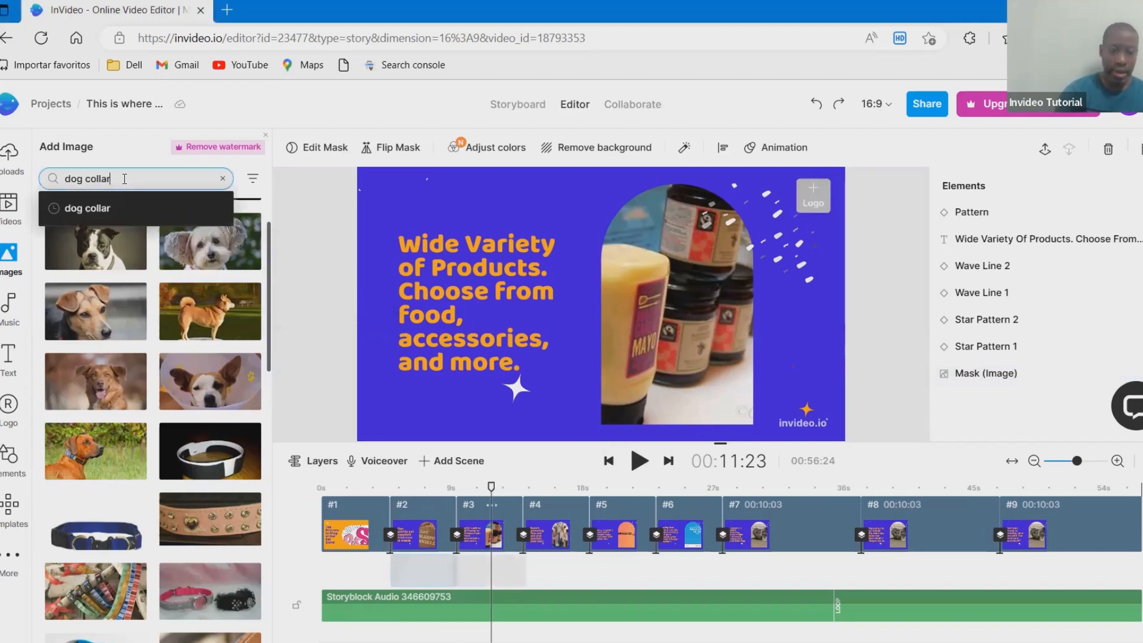
scroll(125, 416, down, 2)
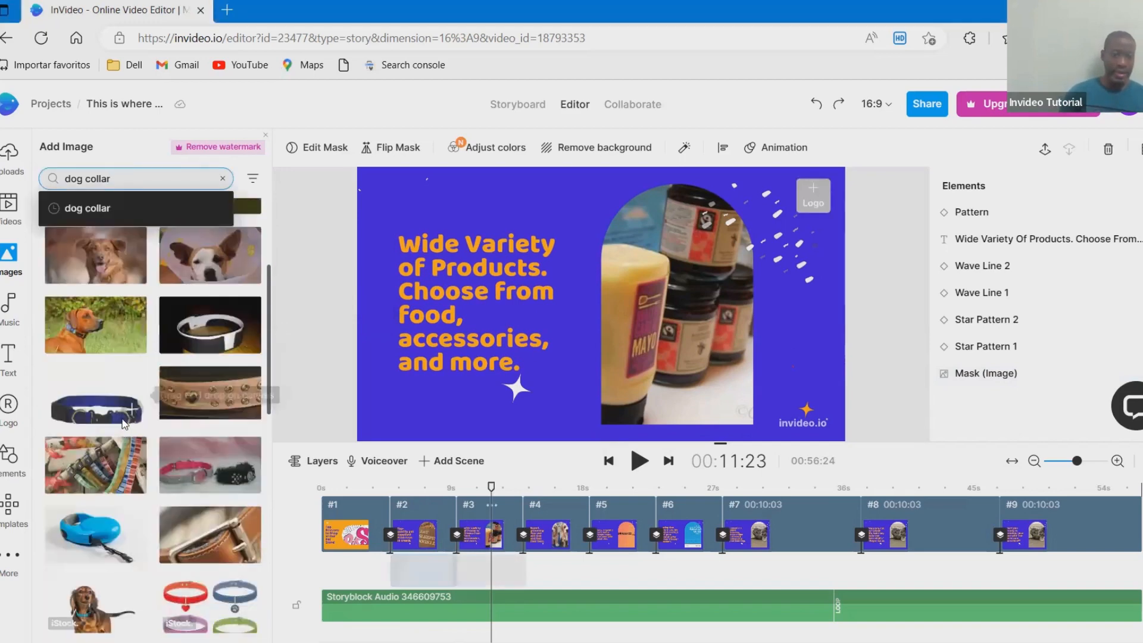
scroll(125, 424, down, 2)
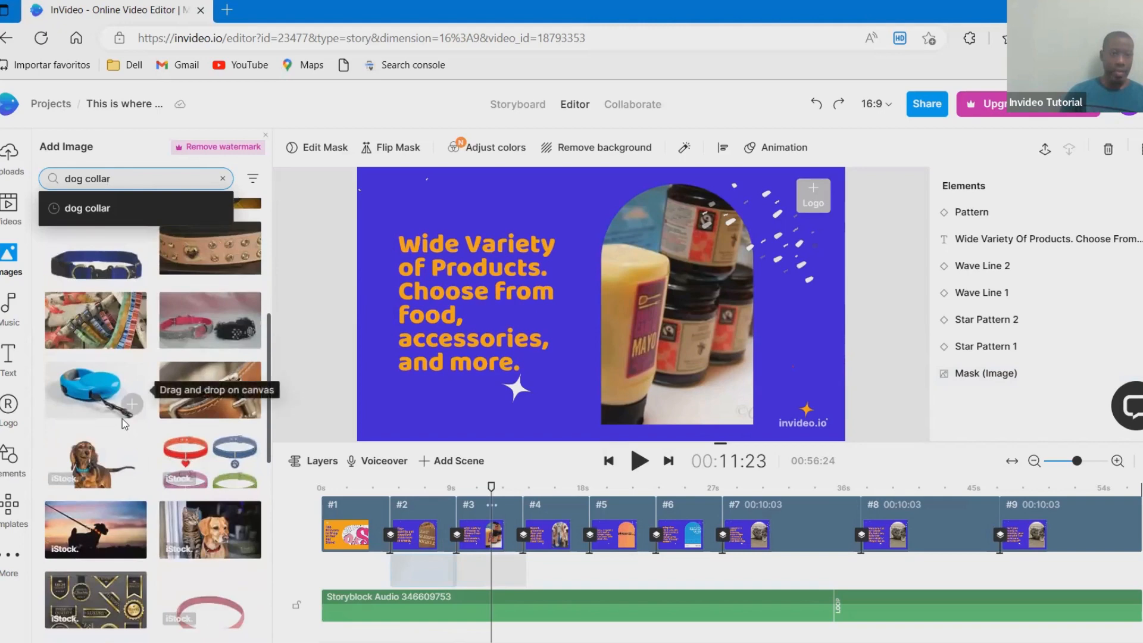
scroll(123, 419, down, 2)
scroll(122, 419, down, 2)
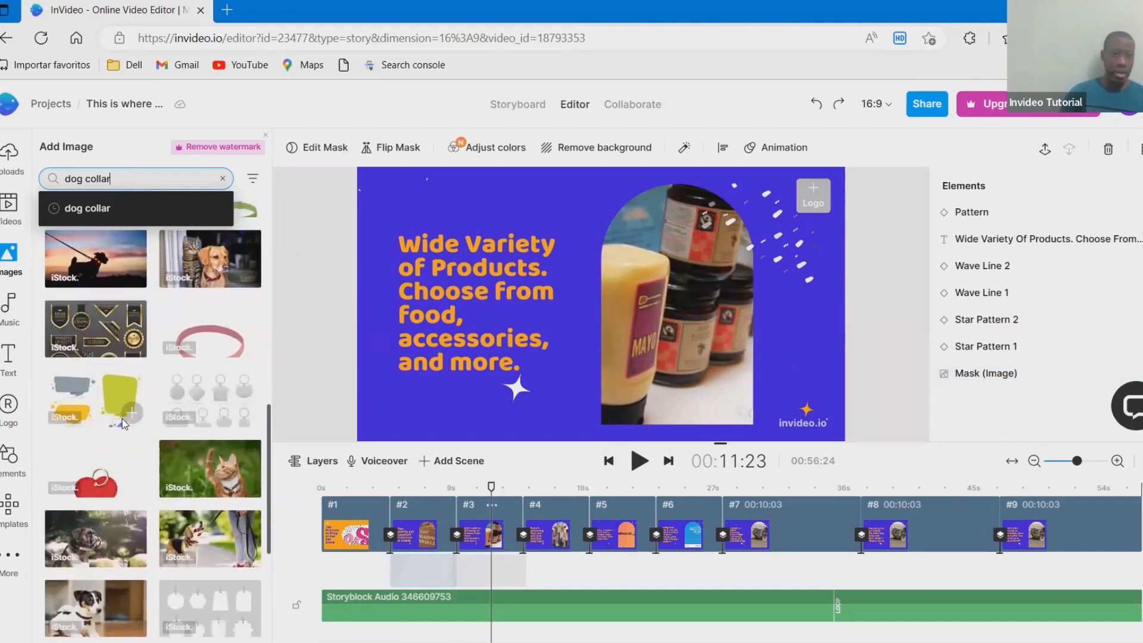
scroll(122, 419, down, 5)
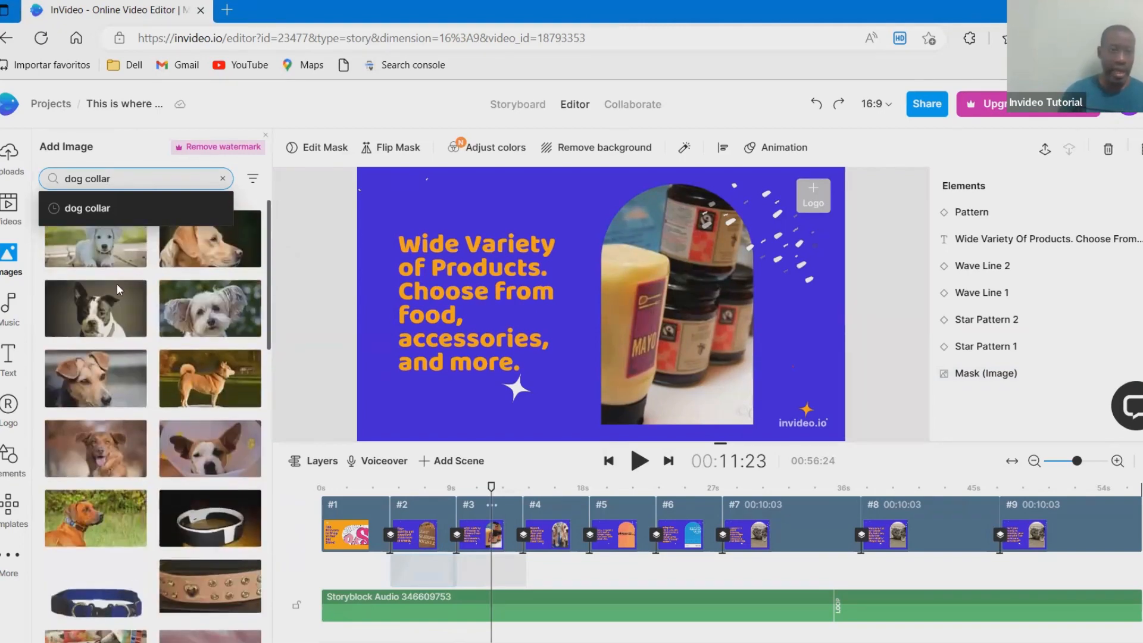
- Search the stock images for "parrot food"
key(BackSpace)
key(BackSpace)
key(BackSpace)
key(BackSpace)
key(BackSpace)
key(BackSpace)
key(BackSpace)
key(BackSpace)
key(BackSpace)
key(BackSpace)
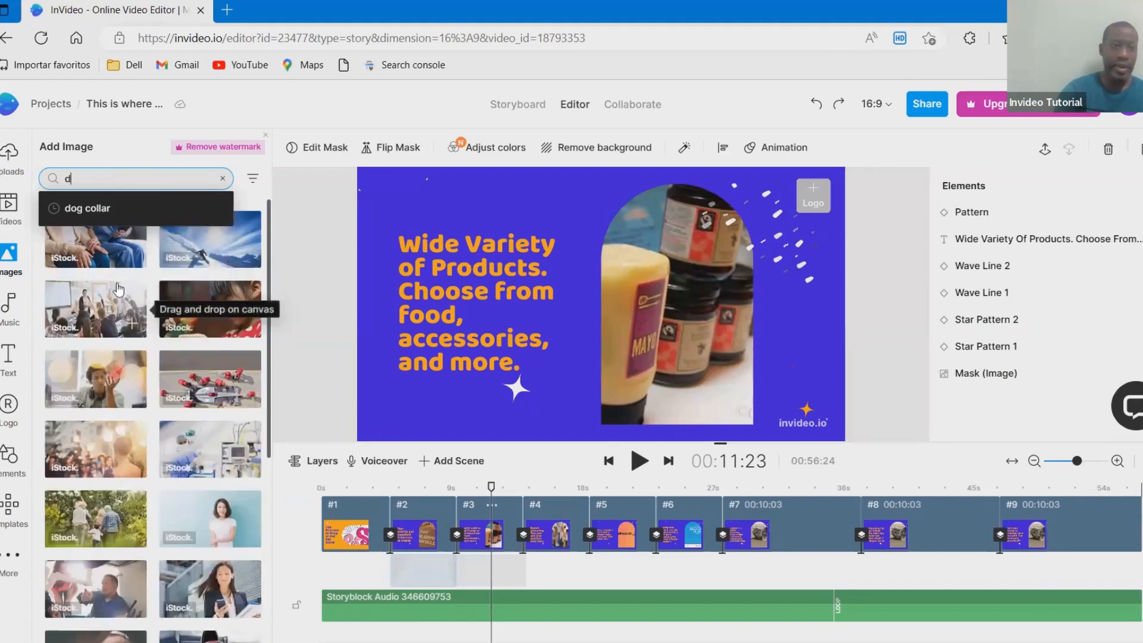
text(parrot)
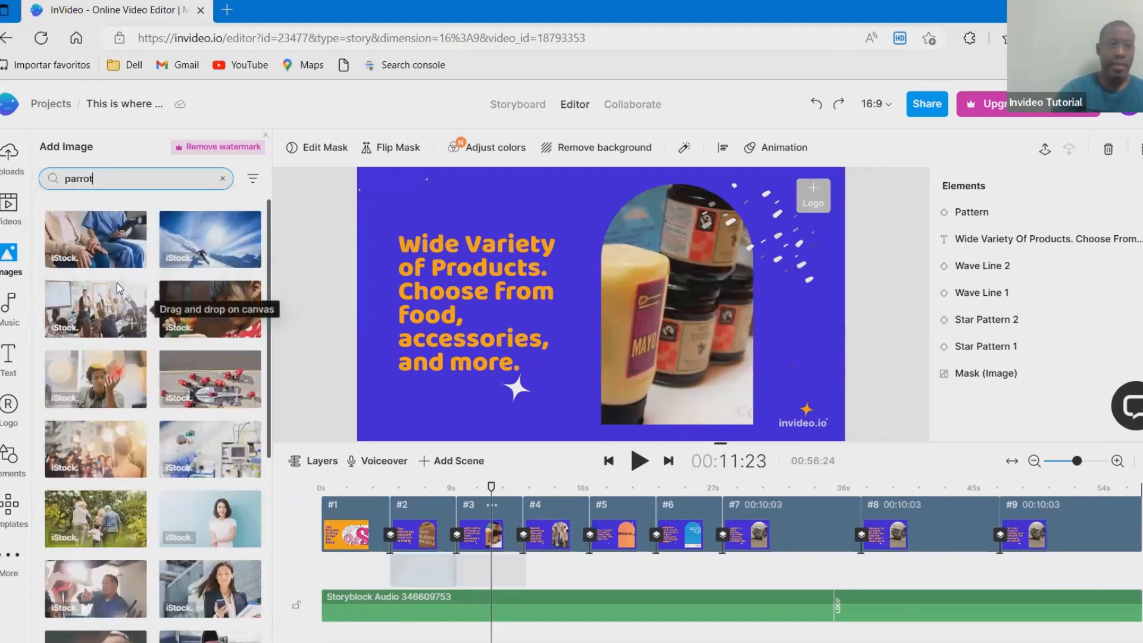
text( foold)
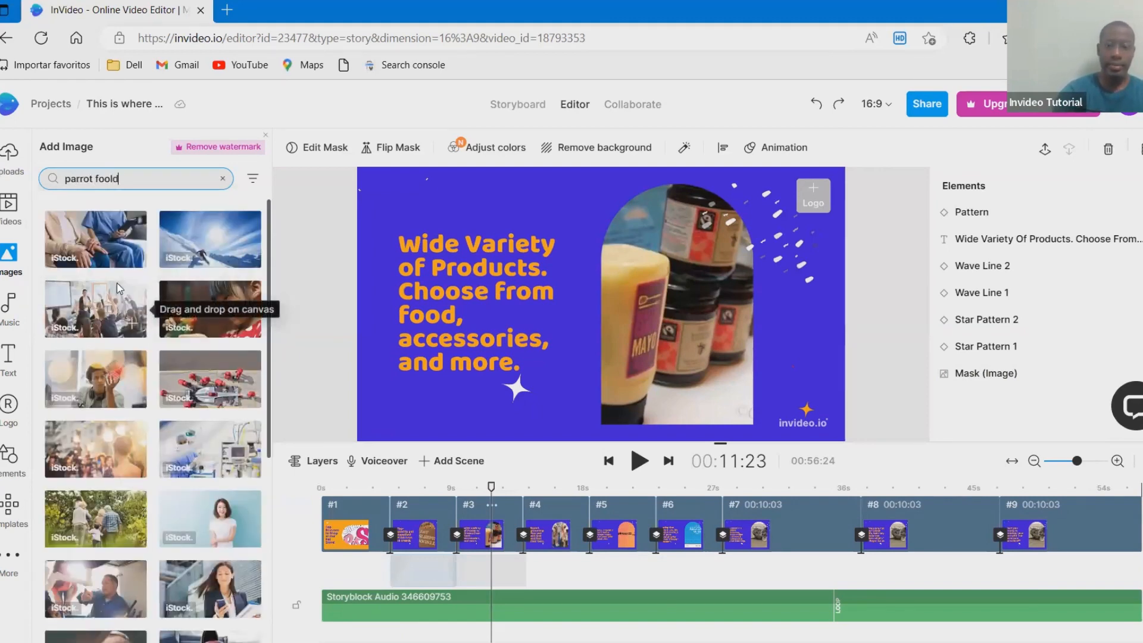
key(BackSpace)
key(BackSpace)
text(d)
key(Return)
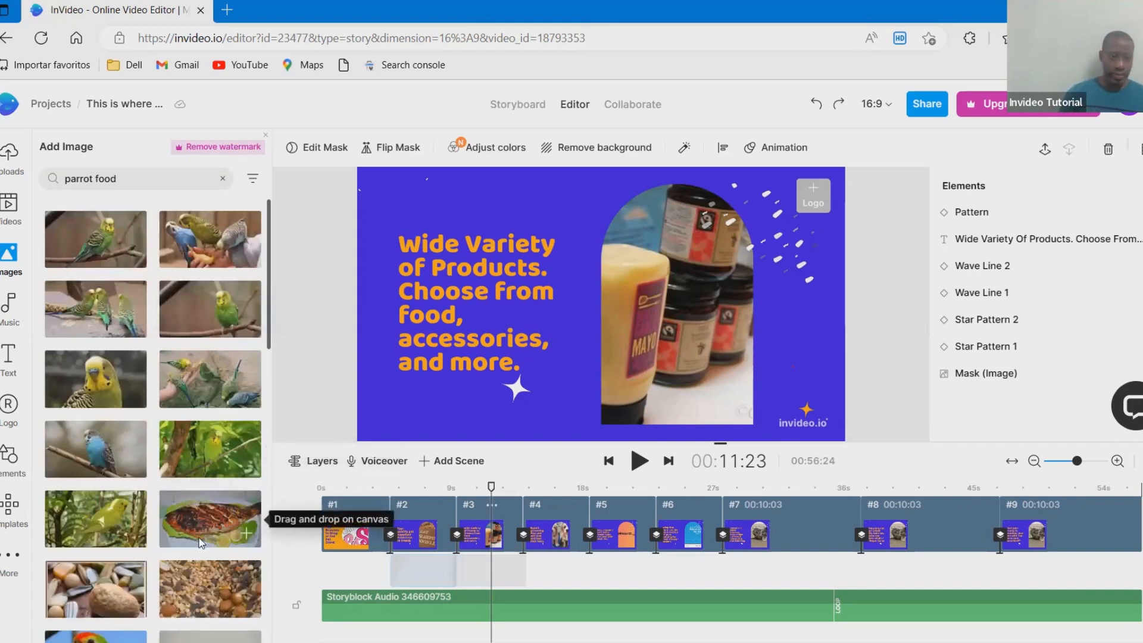
- Replace the masked image in scene #3 with the large nut close-up, and swap that for the photo of small mixed seeds
scroll(201, 543, down, 1)
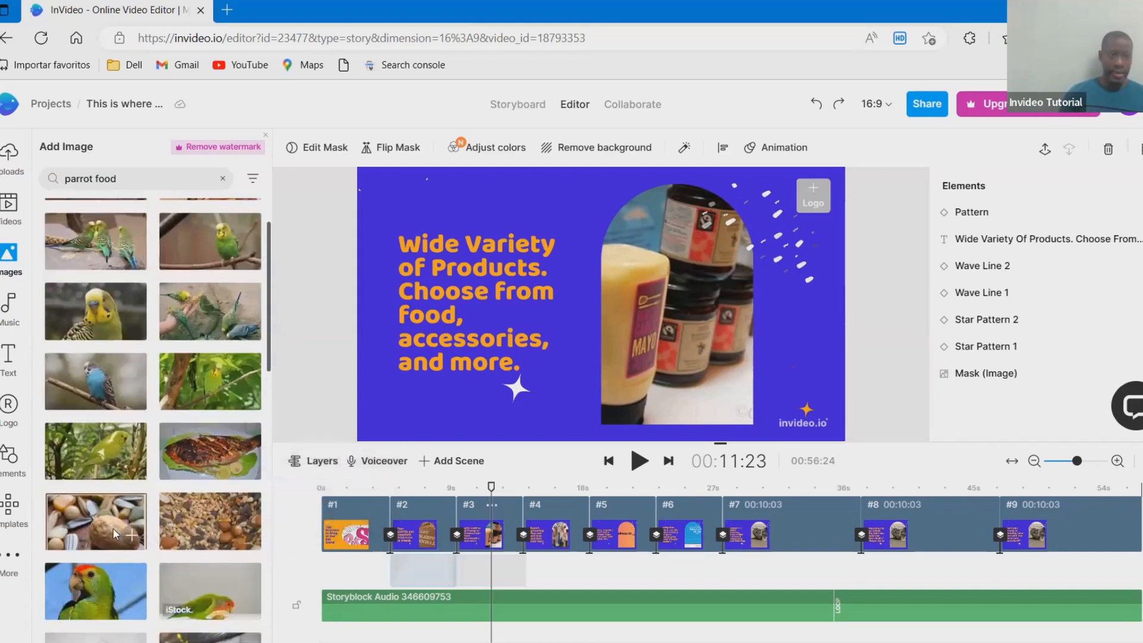
drag(101, 531, 627, 323)
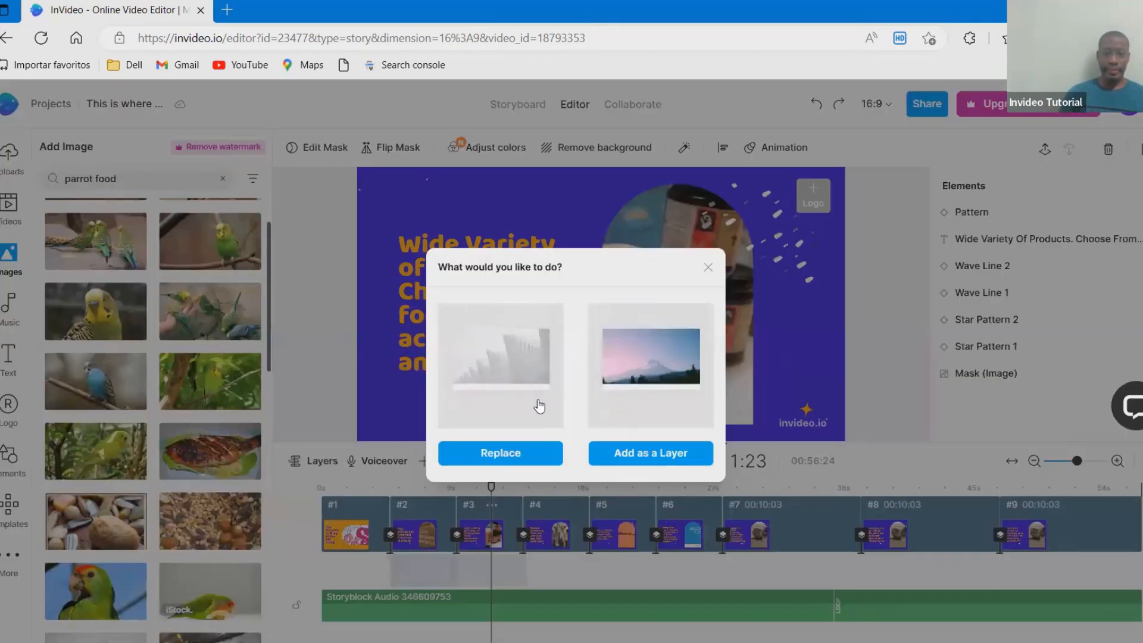
click(542, 454)
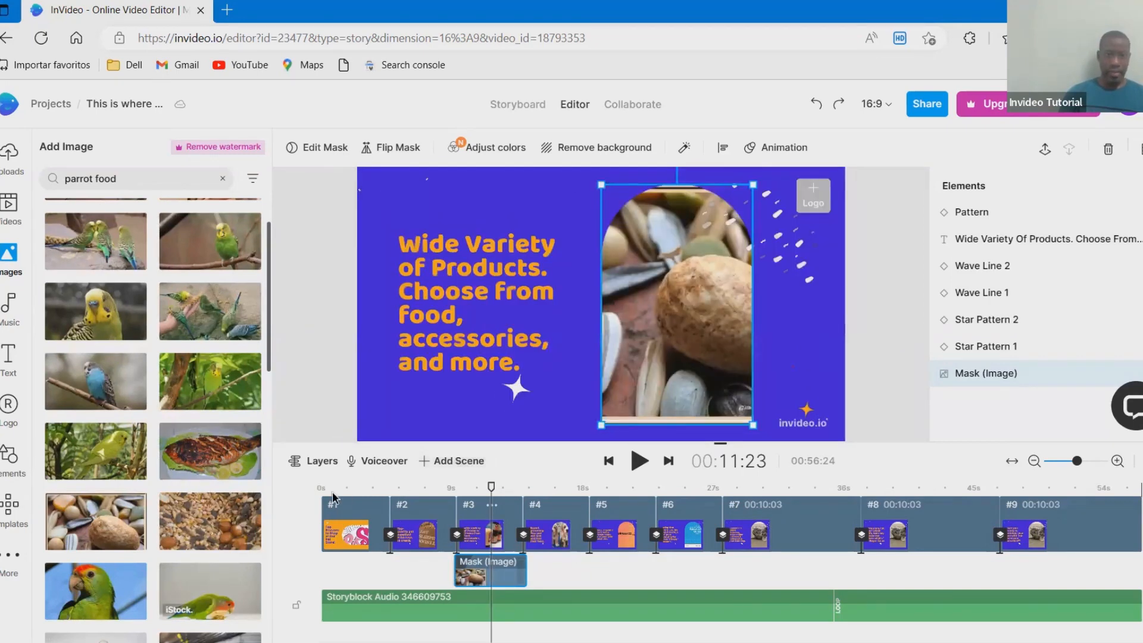
drag(209, 526, 655, 280)
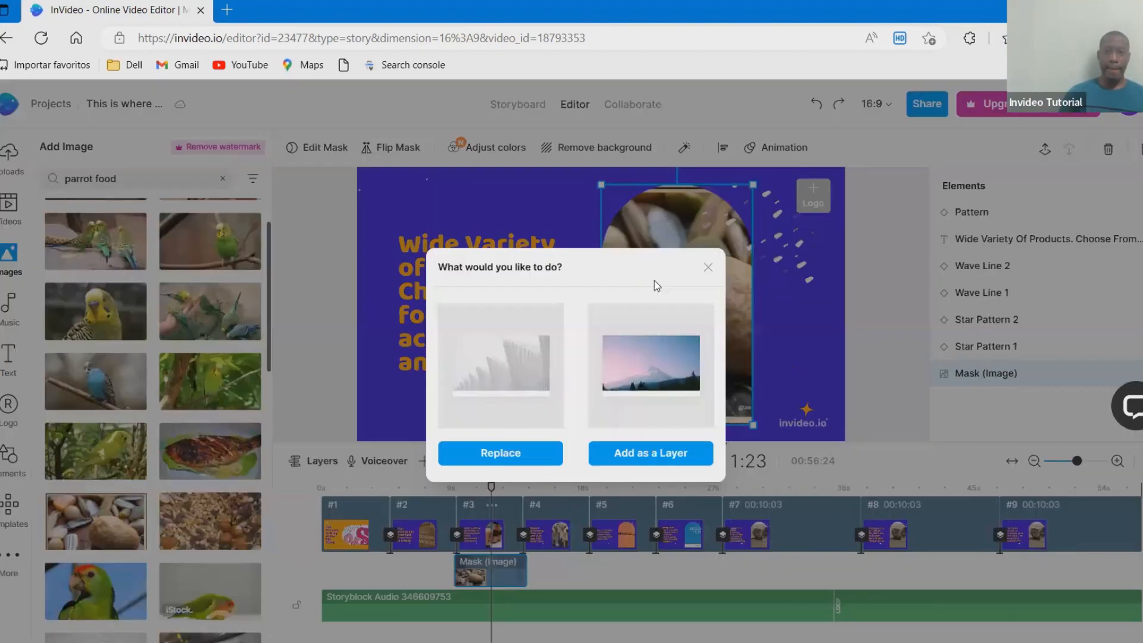
click(535, 463)
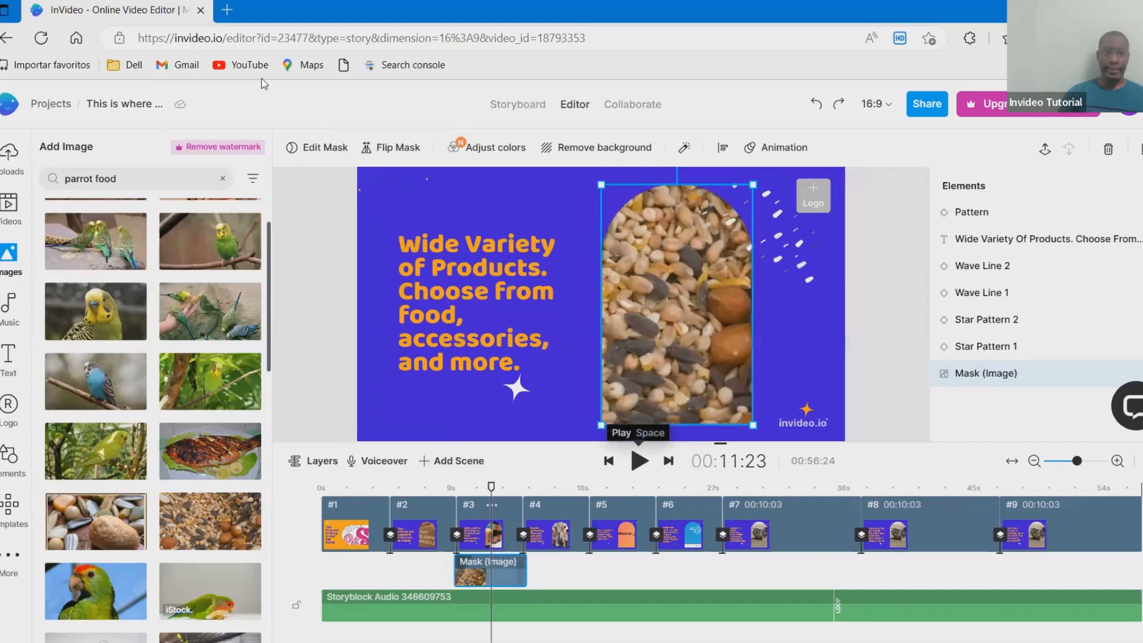
- Search images for "groom dog" and replace the masked image in scene #4 with the photo of a shaggy dog in a bathtub
triple_click(117, 180)
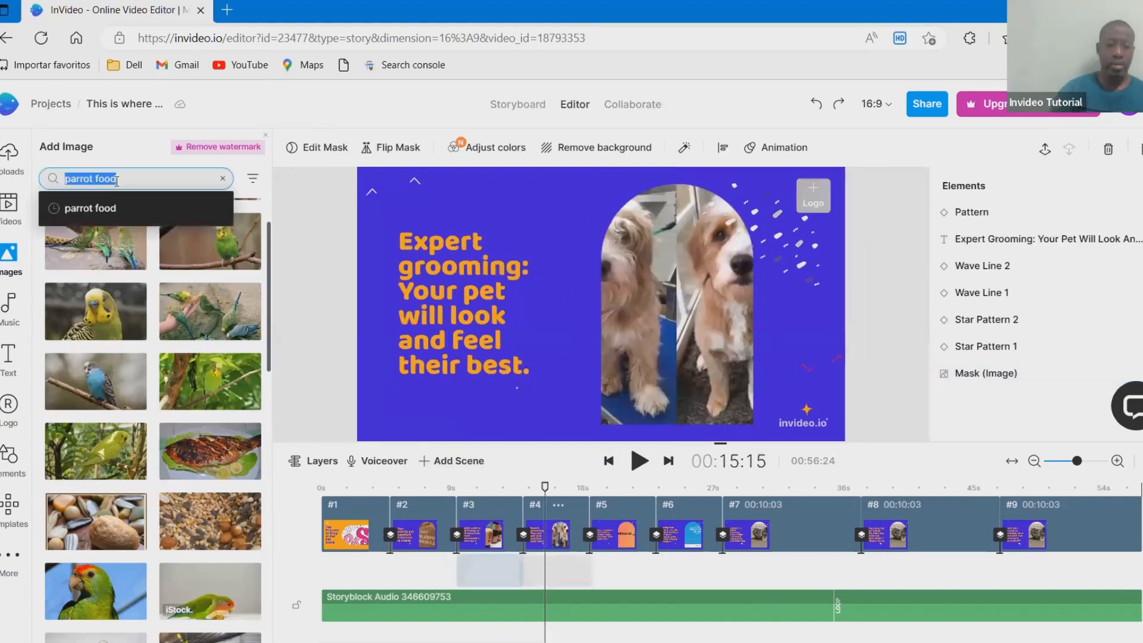
text(groom)
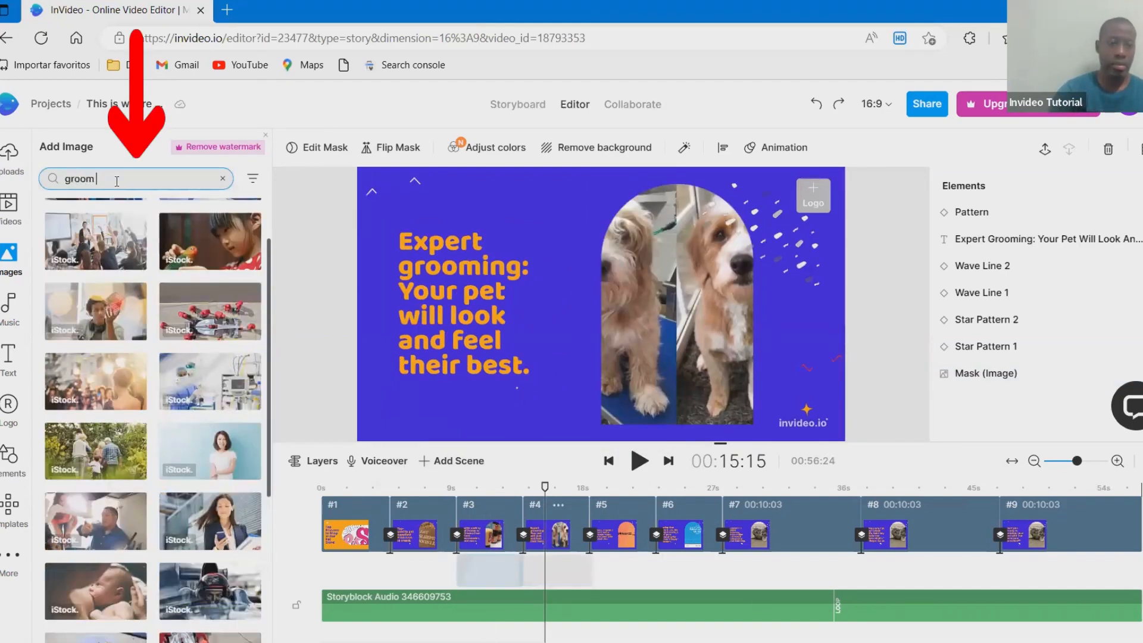
text( dog)
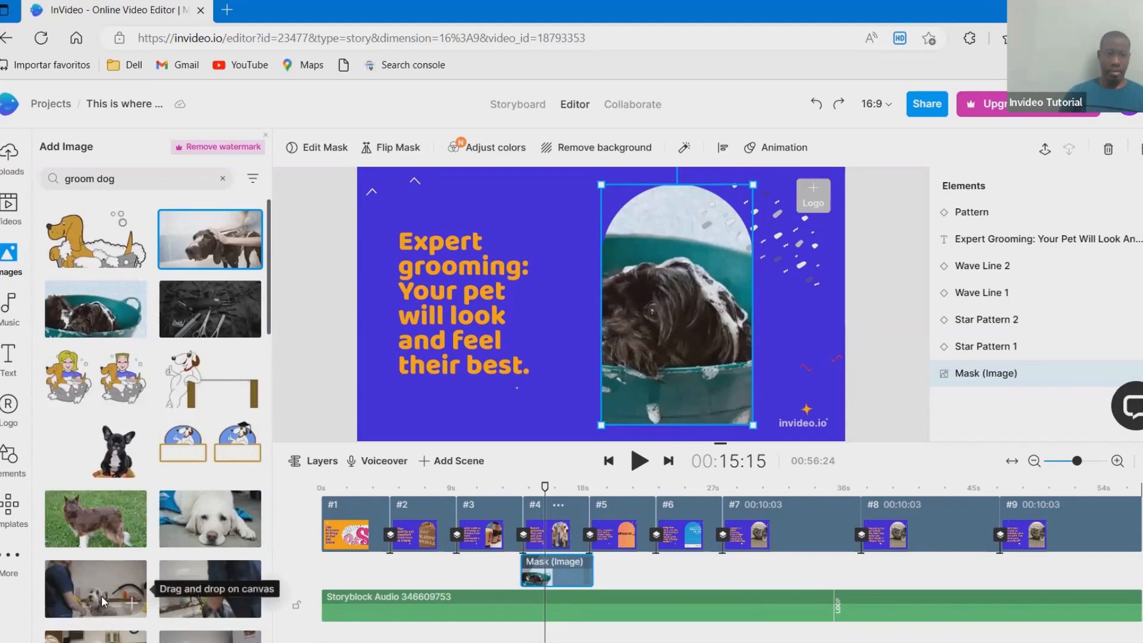
drag(105, 587, 651, 308)
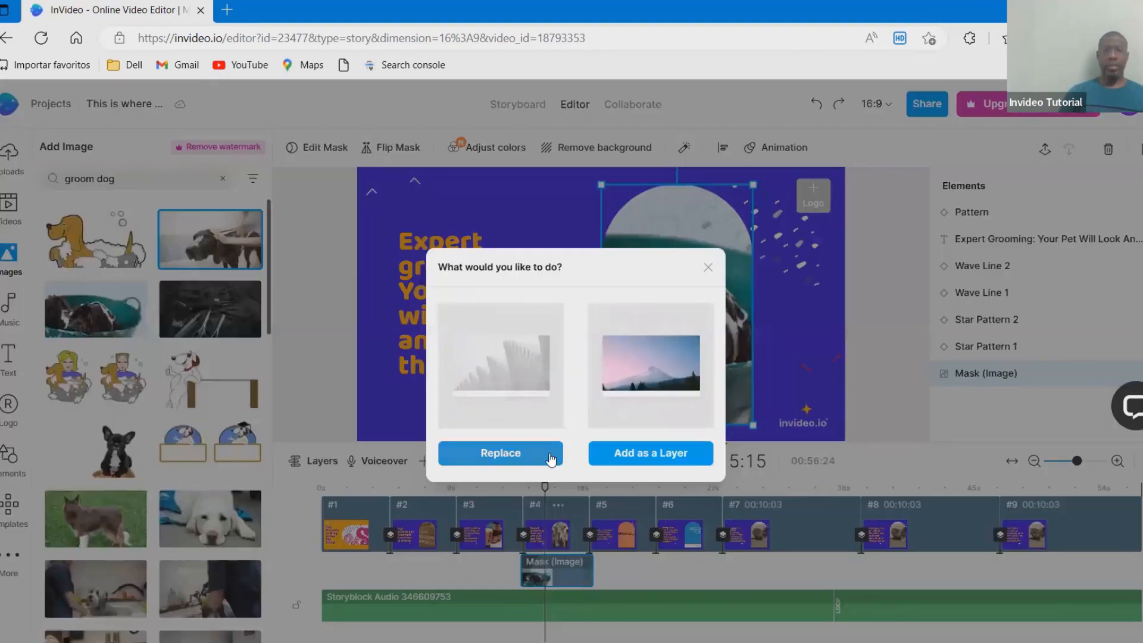
click(560, 453)
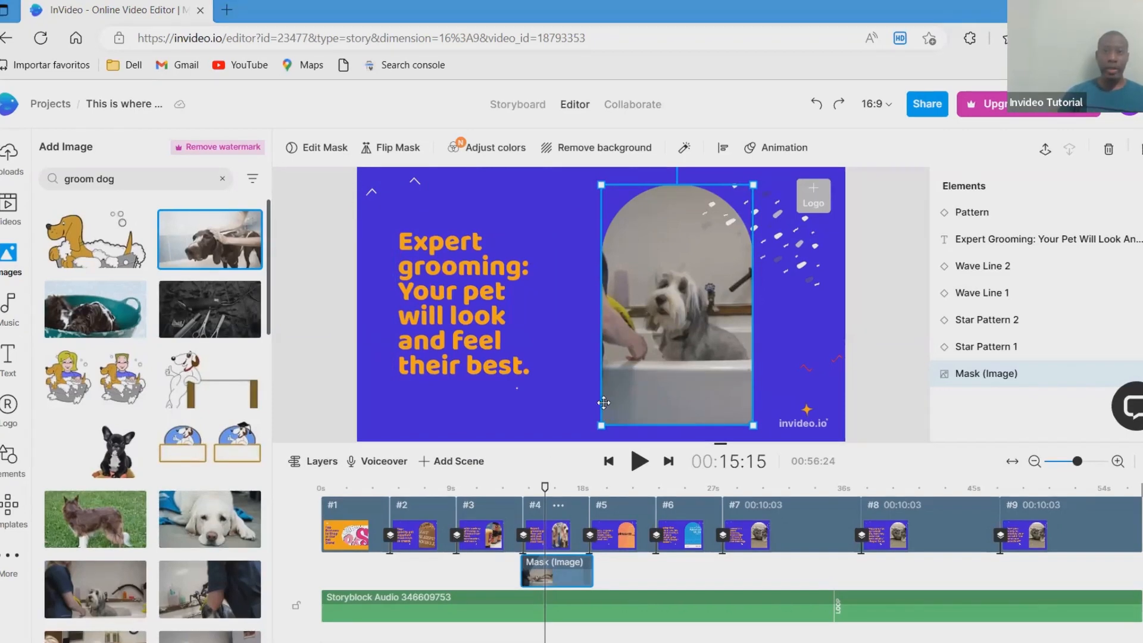
- Edit the mask in scene #4 and shift the bathtub photo so both the groomer and the dog fit in the arch
click(311, 156)
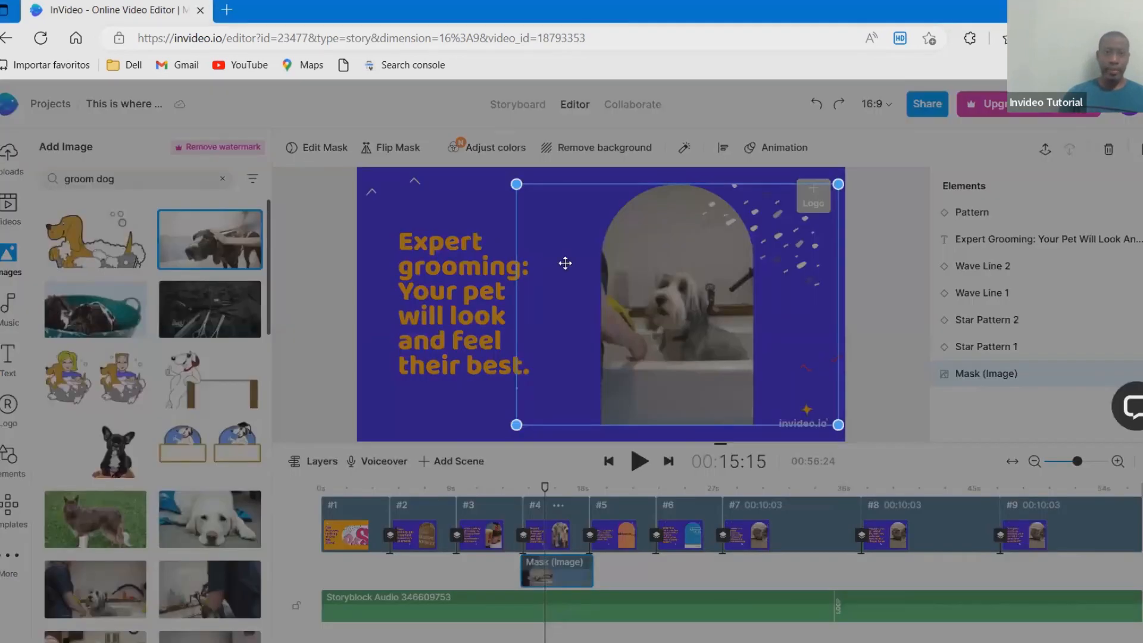
click(642, 253)
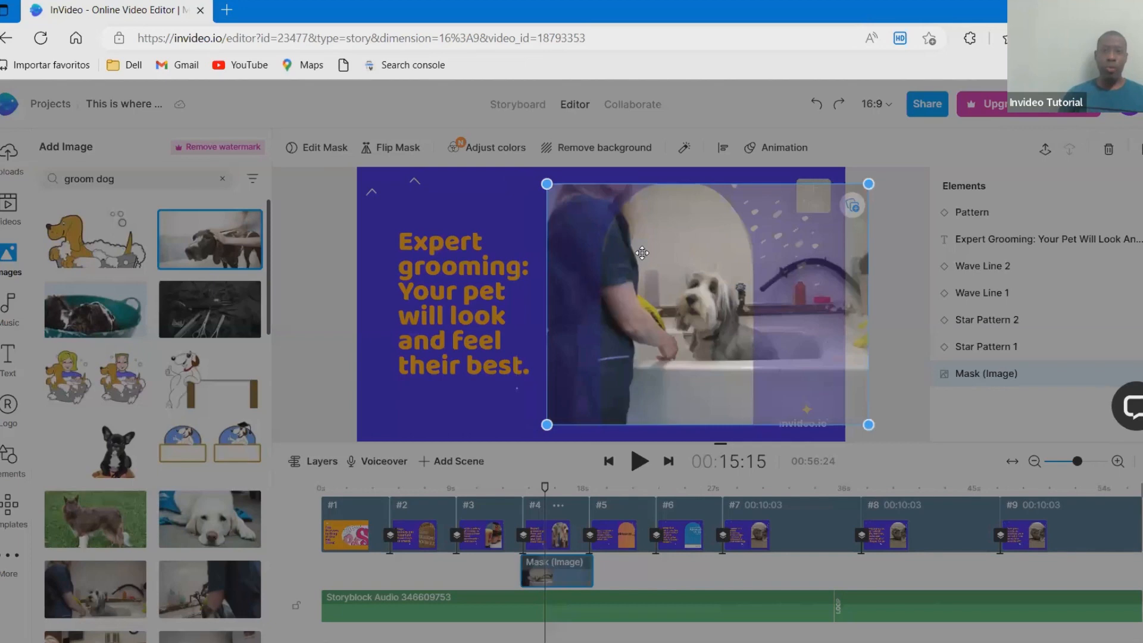
mouse_move(642, 253)
mouse_down()
mouse_move(681, 248)
mouse_move(643, 249)
mouse_up()
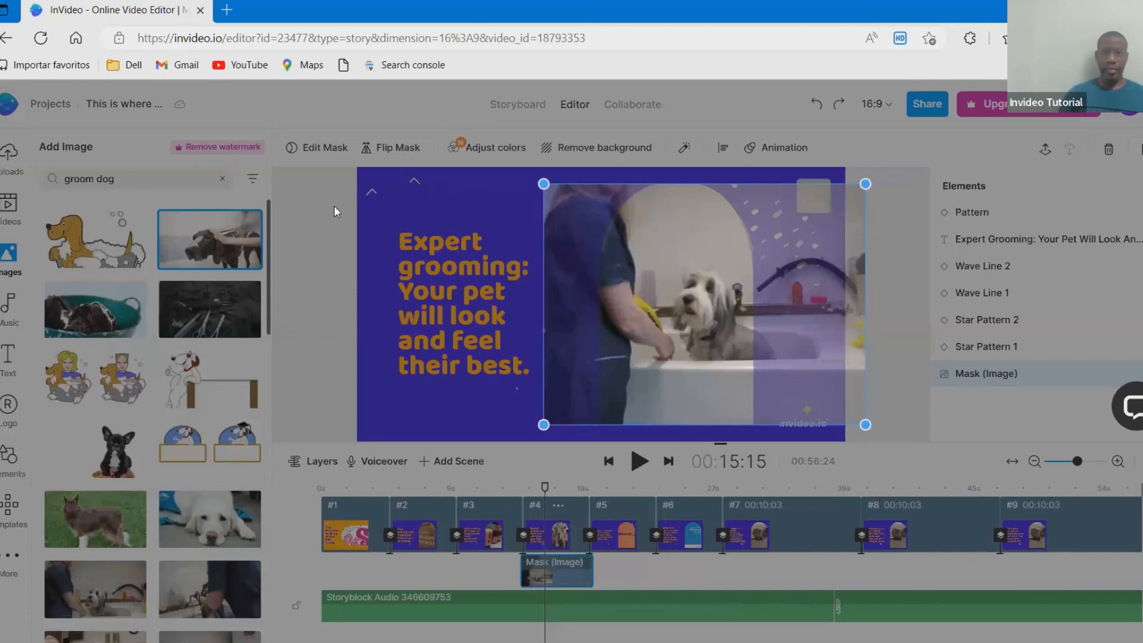
click(334, 205)
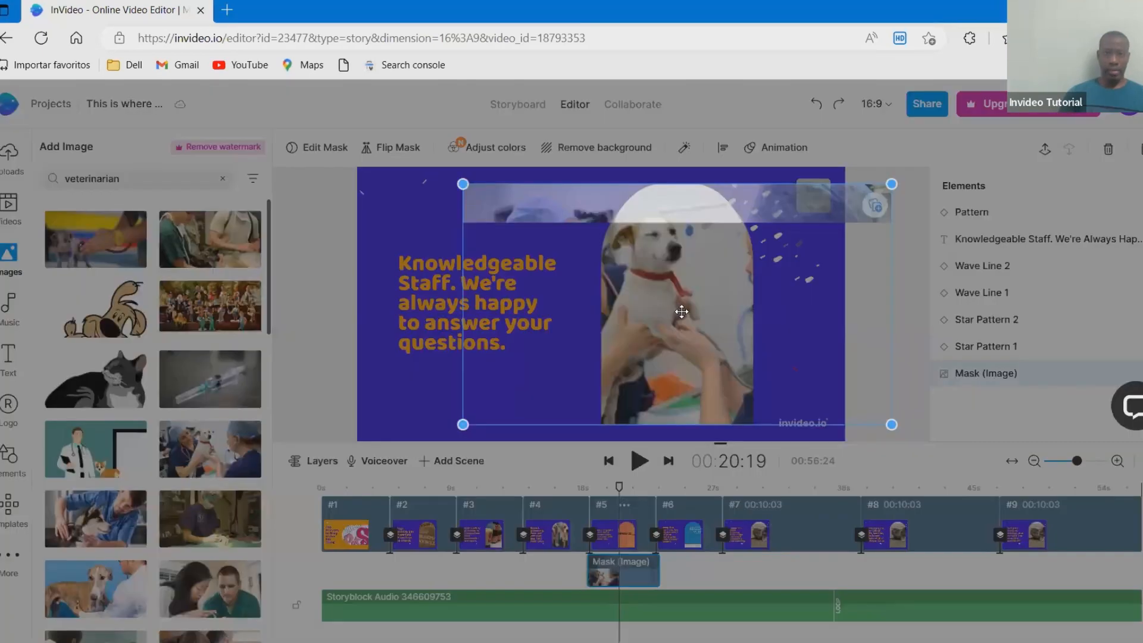
- Replace the masked image in scene #5 with the "veterinarian" photo of a vet holding a white dog, and reposition it within the mask
drag(676, 307, 736, 301)
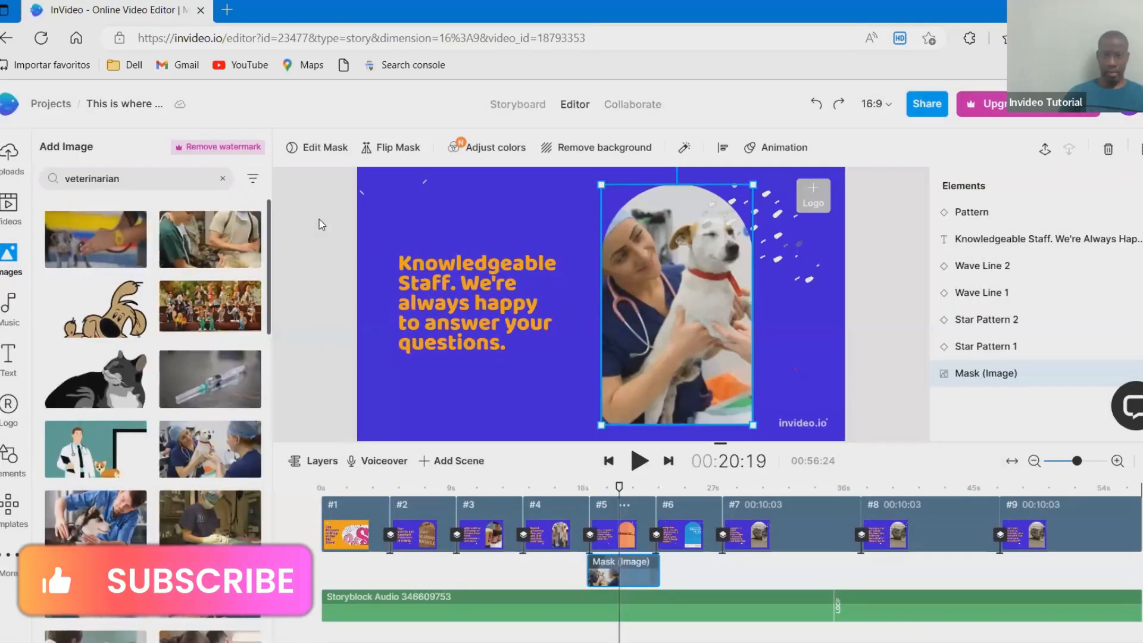
click(319, 219)
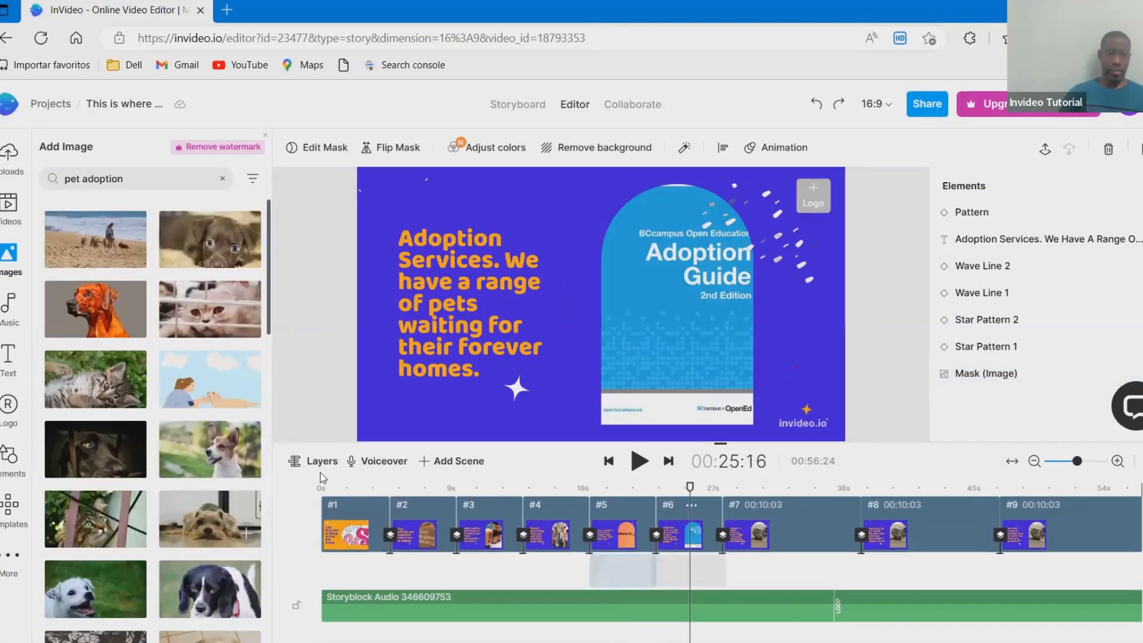
- Replace the masked image in scene #6 with a "pet adoption" photo and the masked video in scene #7 with the "online ordering" phone illustration
drag(320, 476, 678, 334)
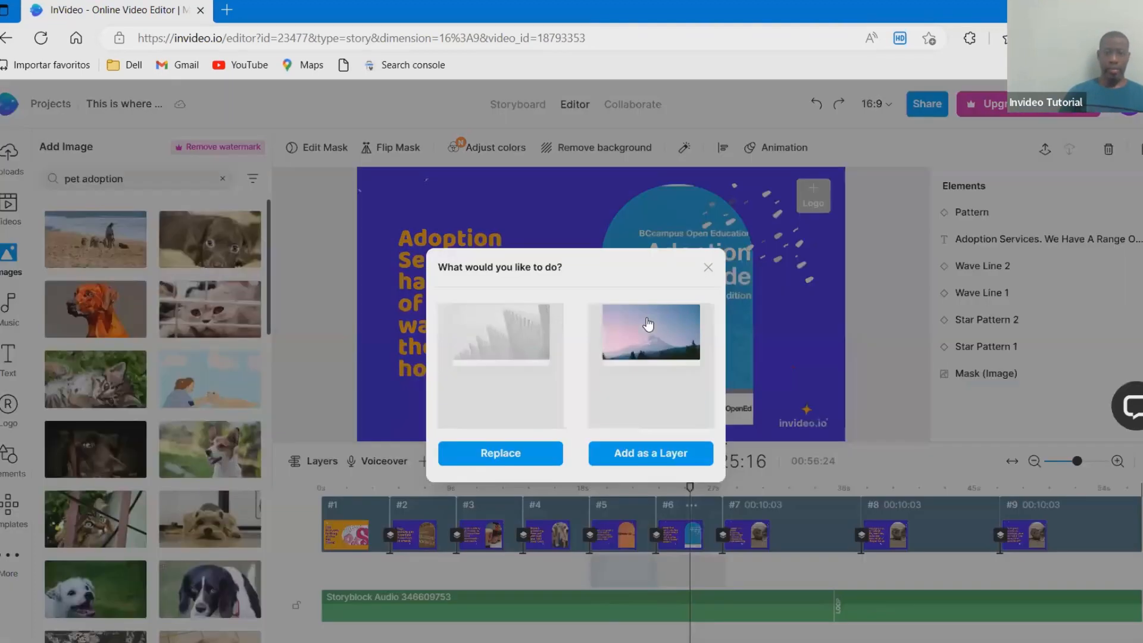
click(535, 456)
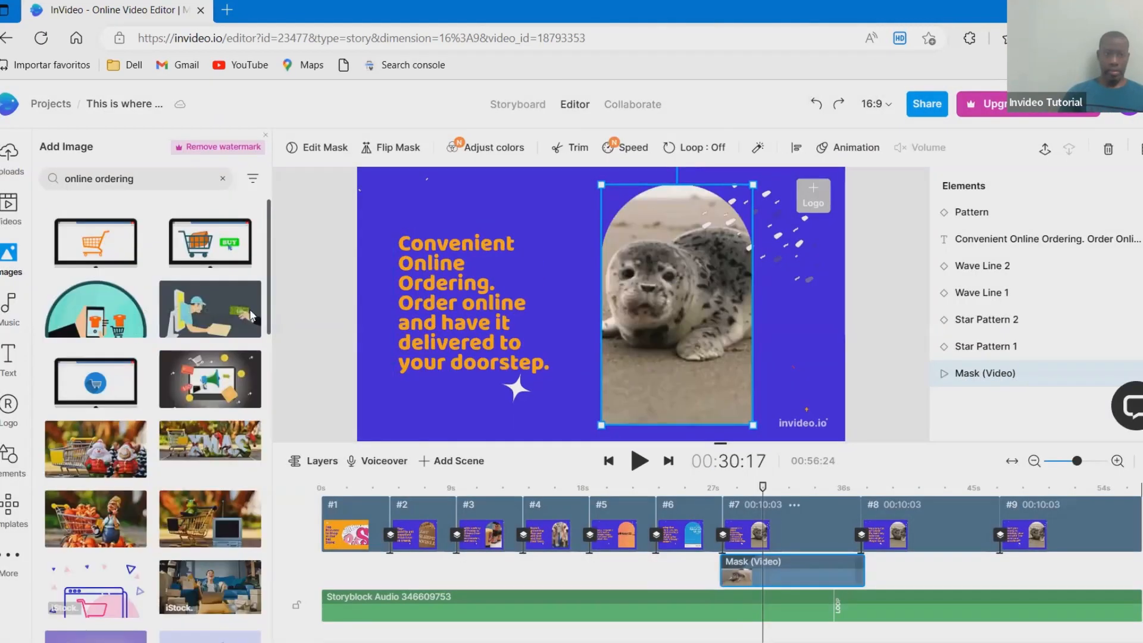
drag(95, 309, 602, 301)
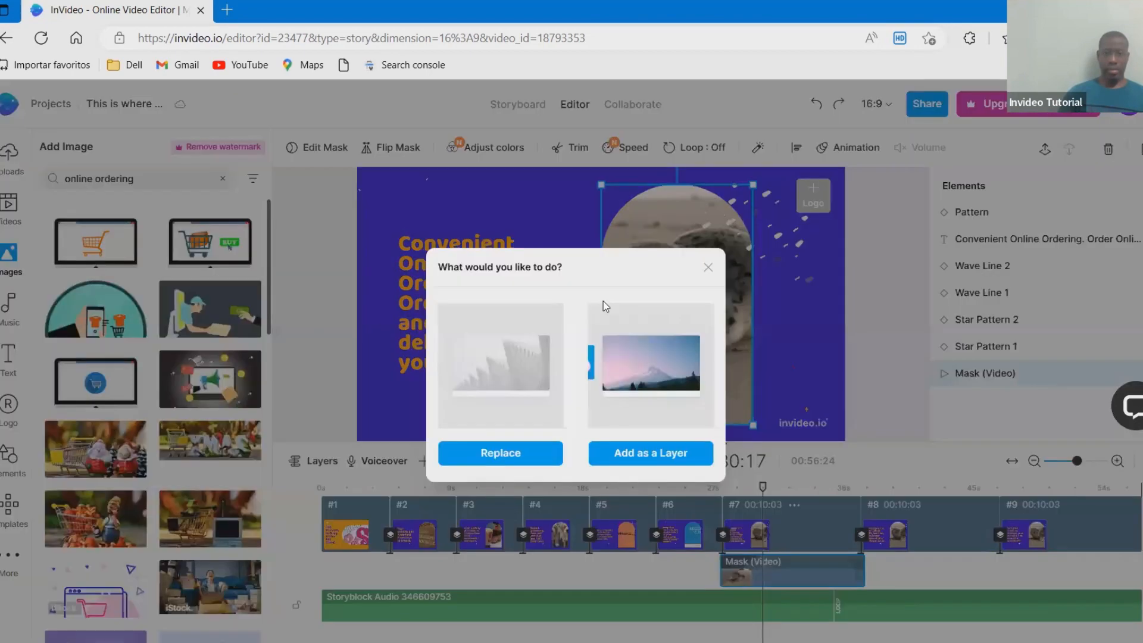
click(527, 455)
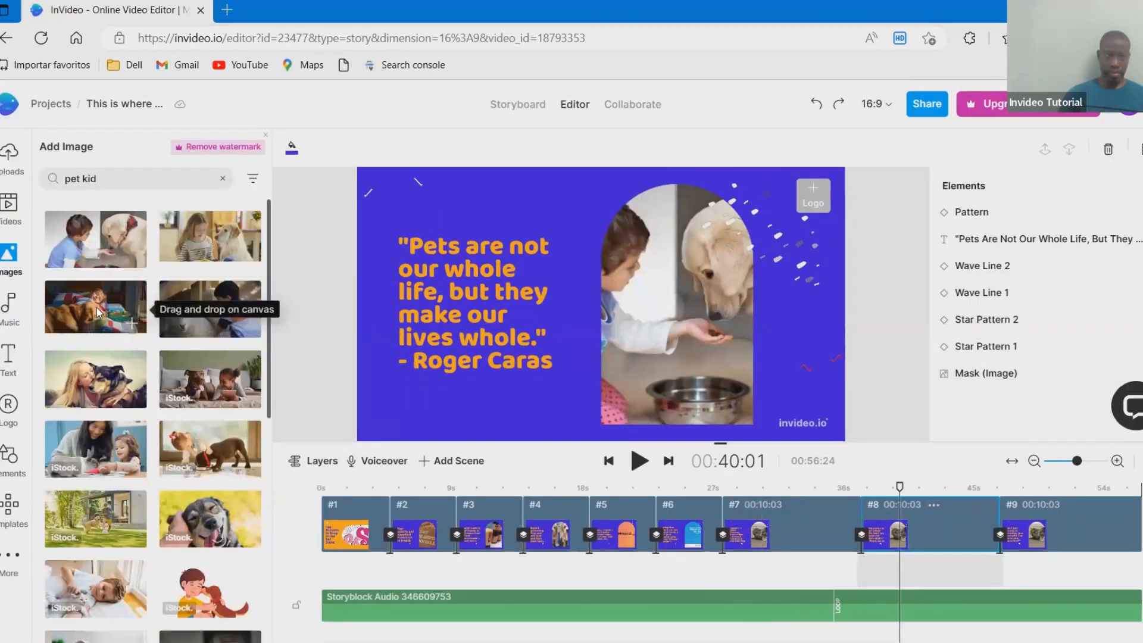
- Replace the masked media in scene #8 with the "pet kid" child-sleeping-with-dog photo and in scene #9 with the "pet vet" two-vets-and-brown-dog photo
drag(98, 312, 624, 290)
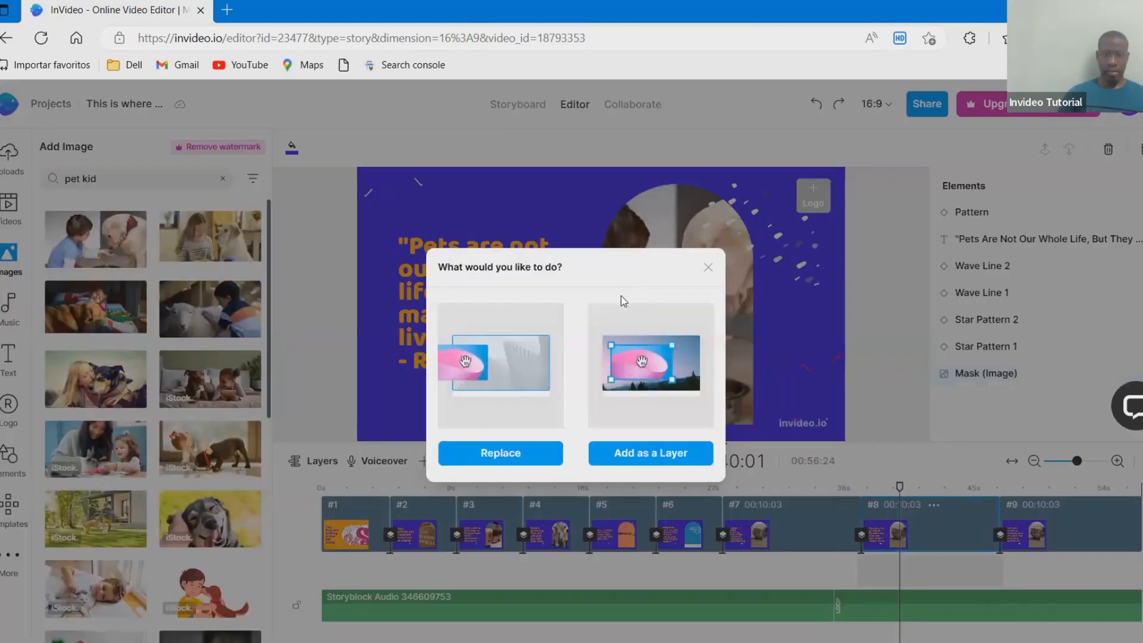
click(500, 455)
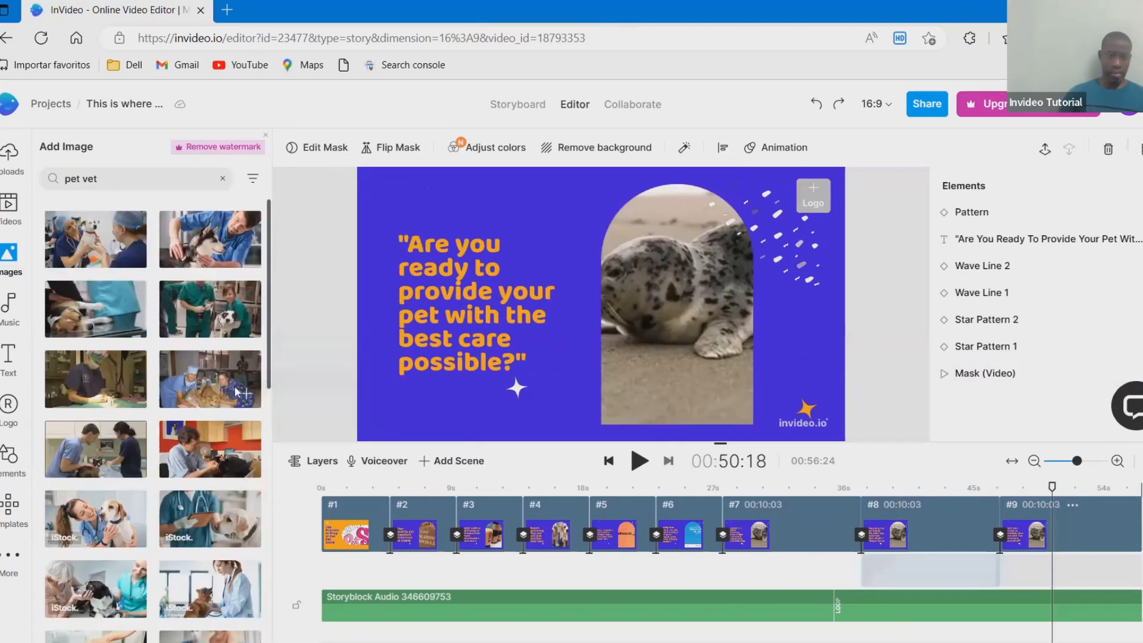
drag(210, 379, 612, 313)
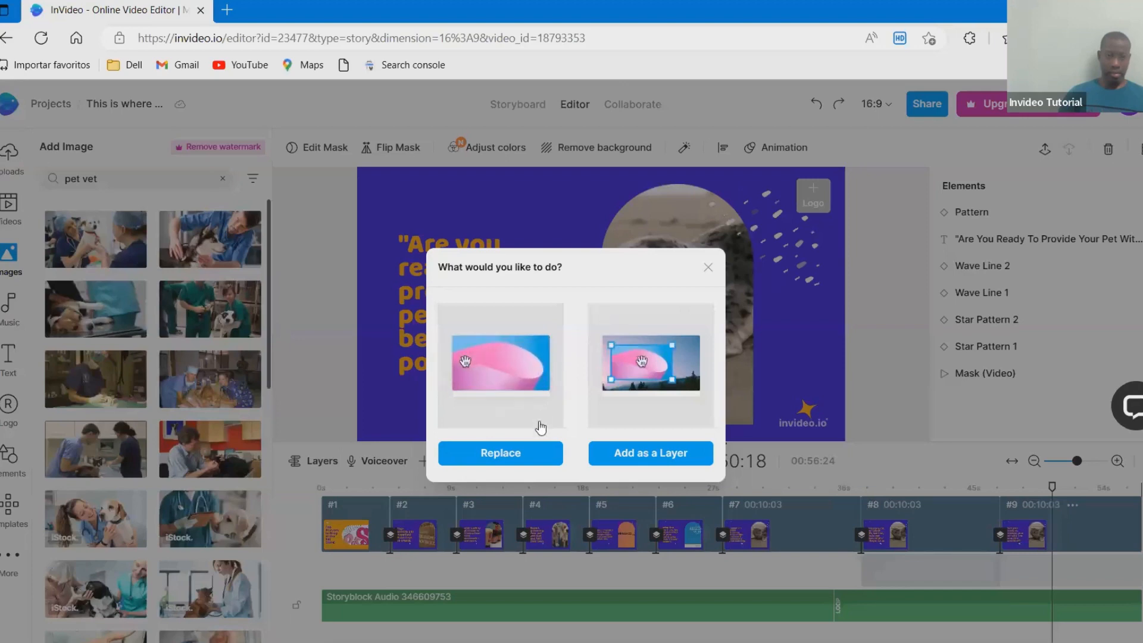
click(543, 456)
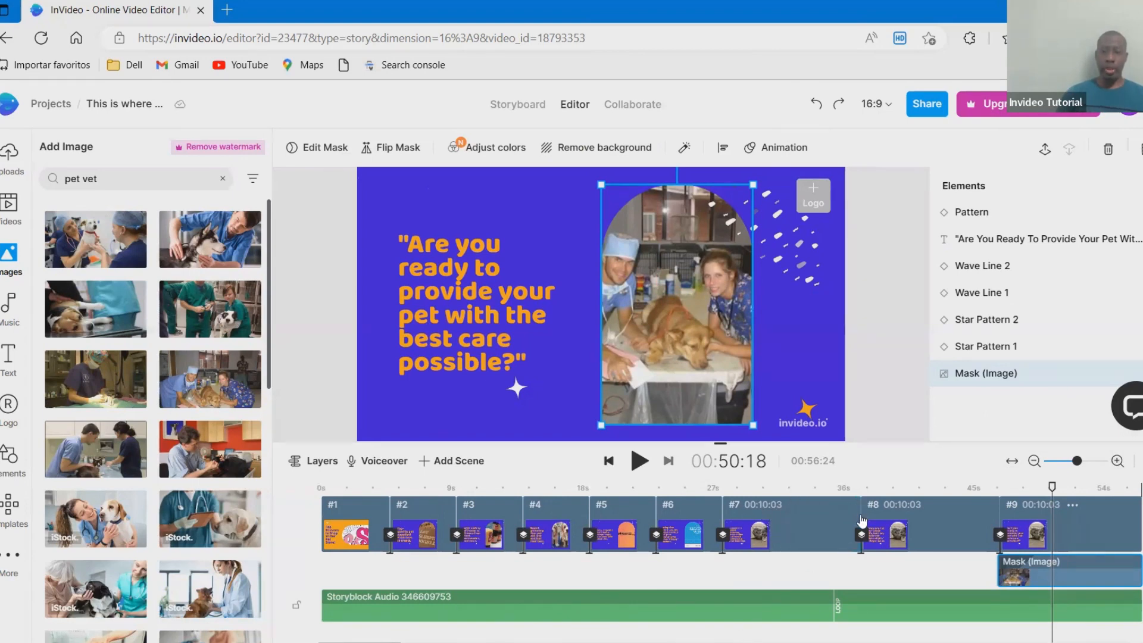
- Shorten scenes #7, #8 and #9 on the timeline to about 6 seconds each
drag(859, 518, 805, 525)
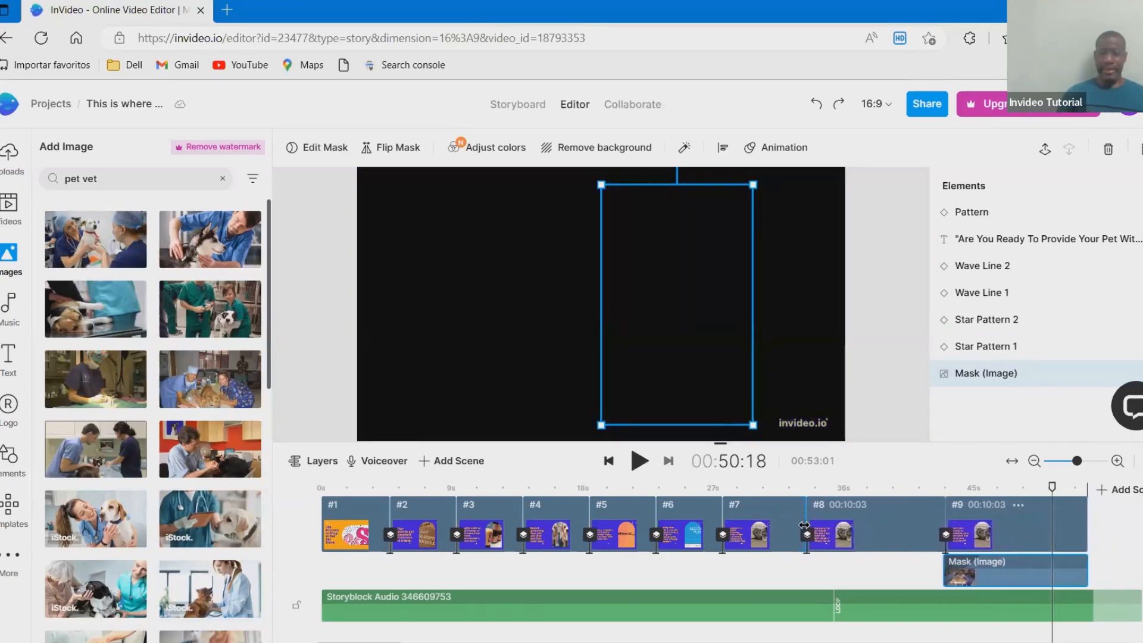
drag(950, 513, 887, 521)
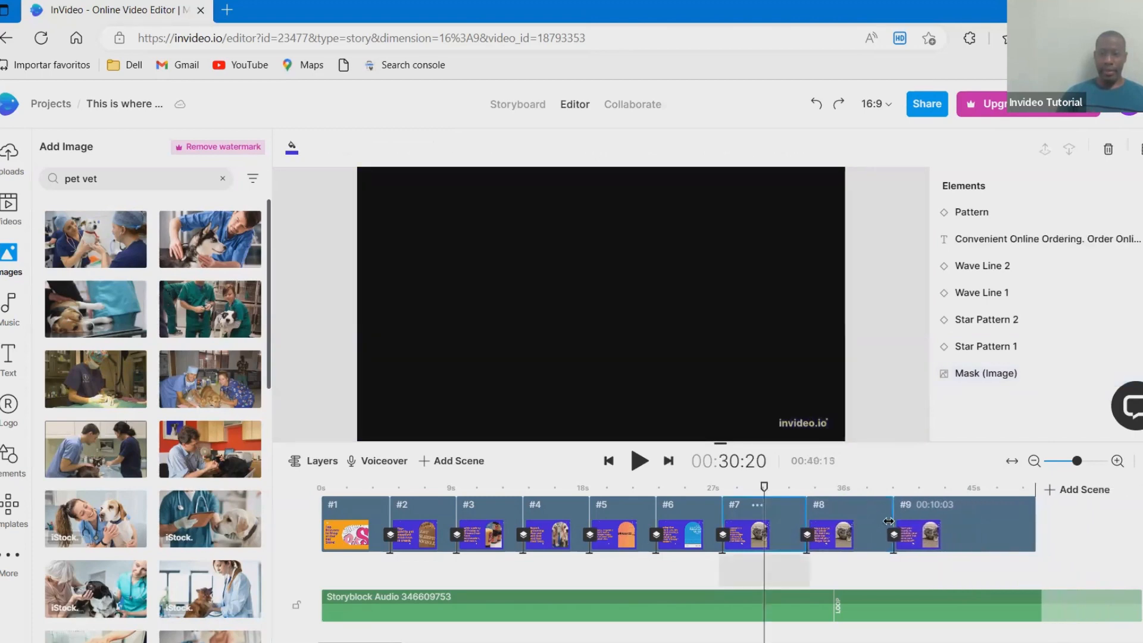
drag(1033, 512, 979, 520)
- Start an automated text-to-speech voiceover from scene #1, listen to the John and Sophie voice samples, and choose Sophie
click(334, 524)
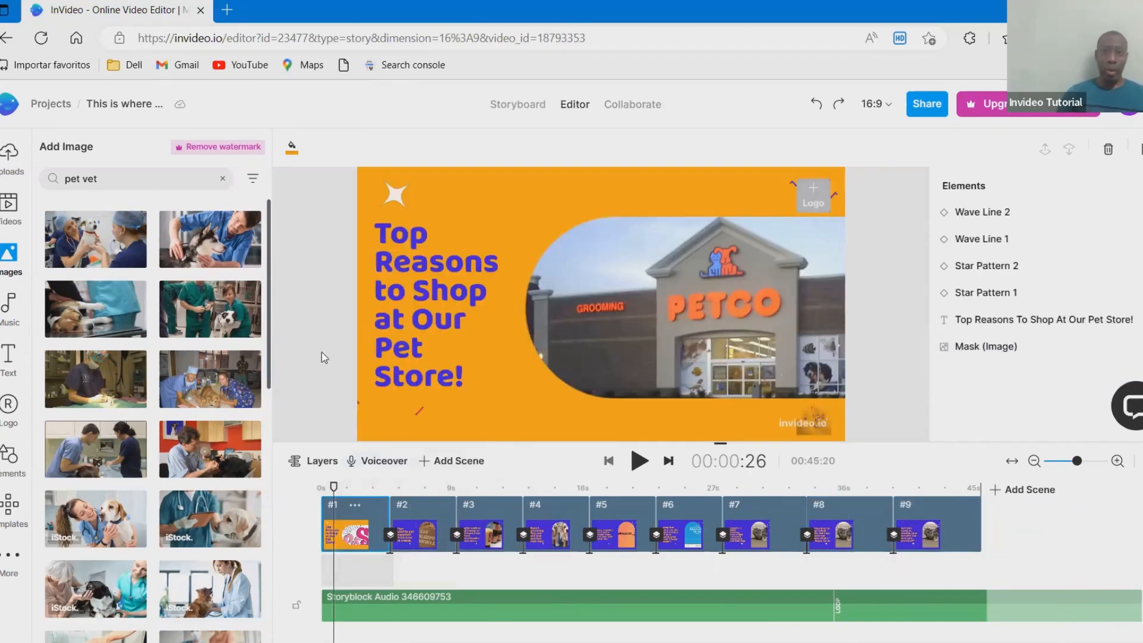
click(389, 463)
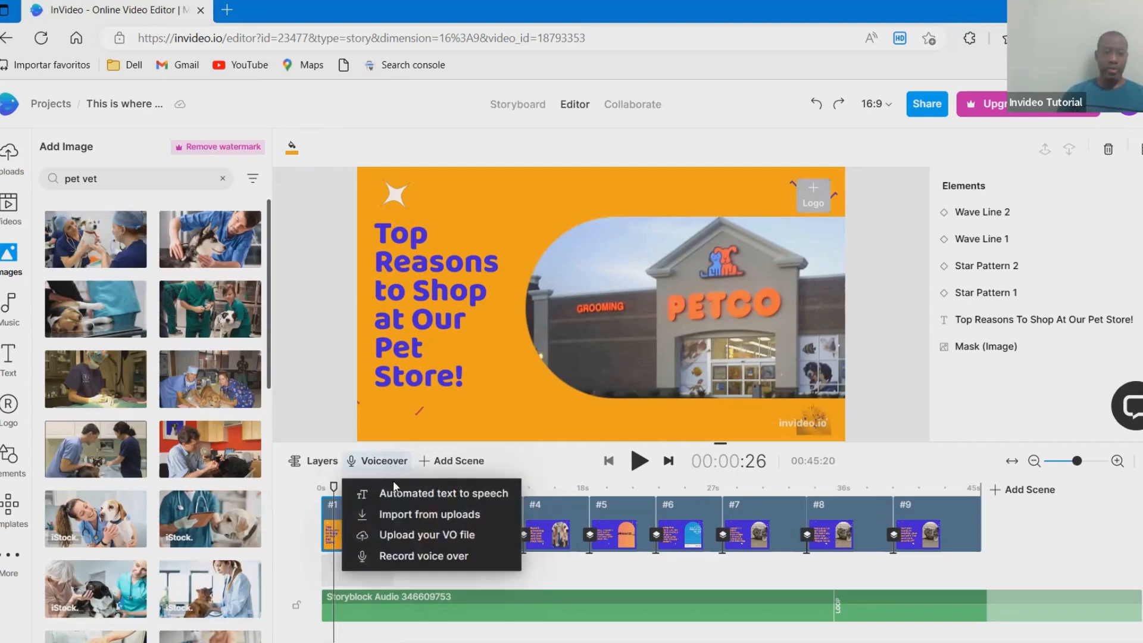
click(469, 491)
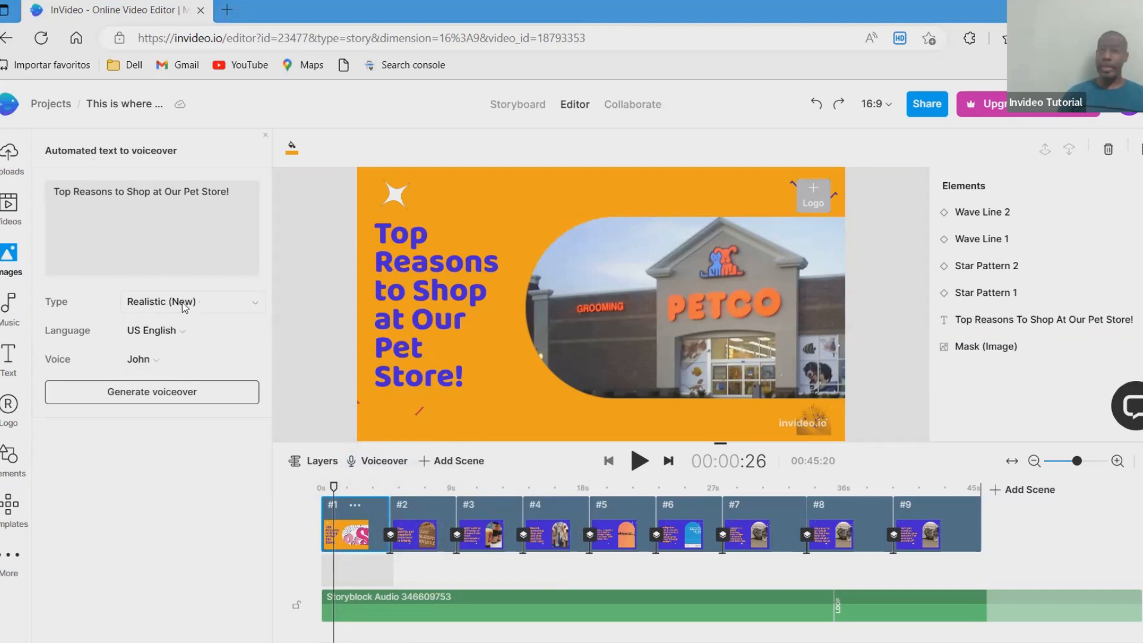
click(150, 361)
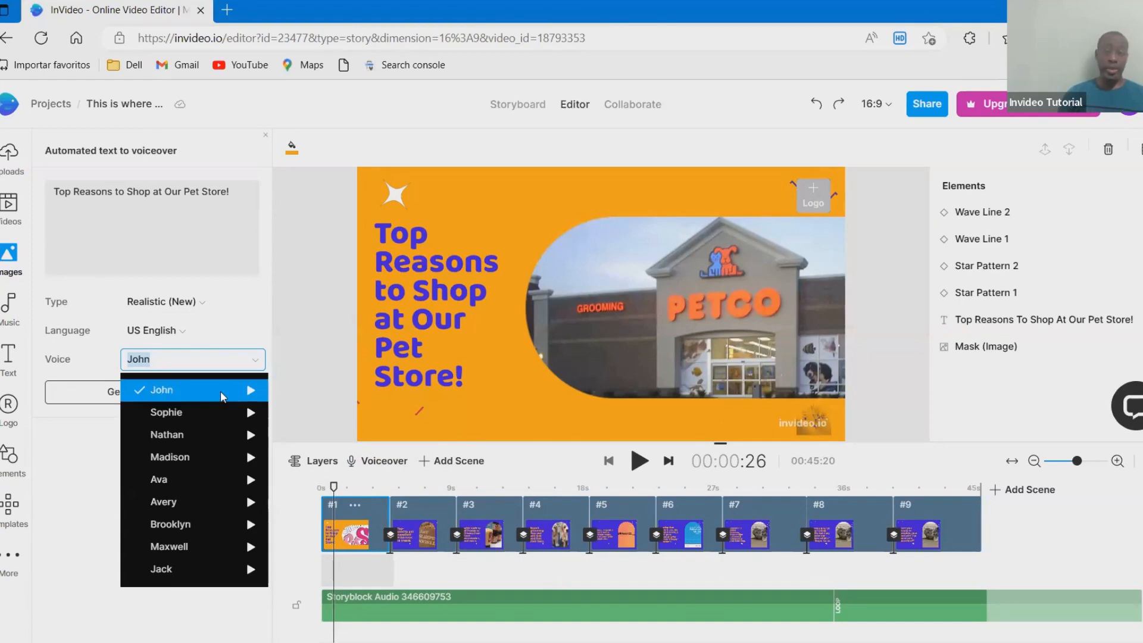
click(250, 390)
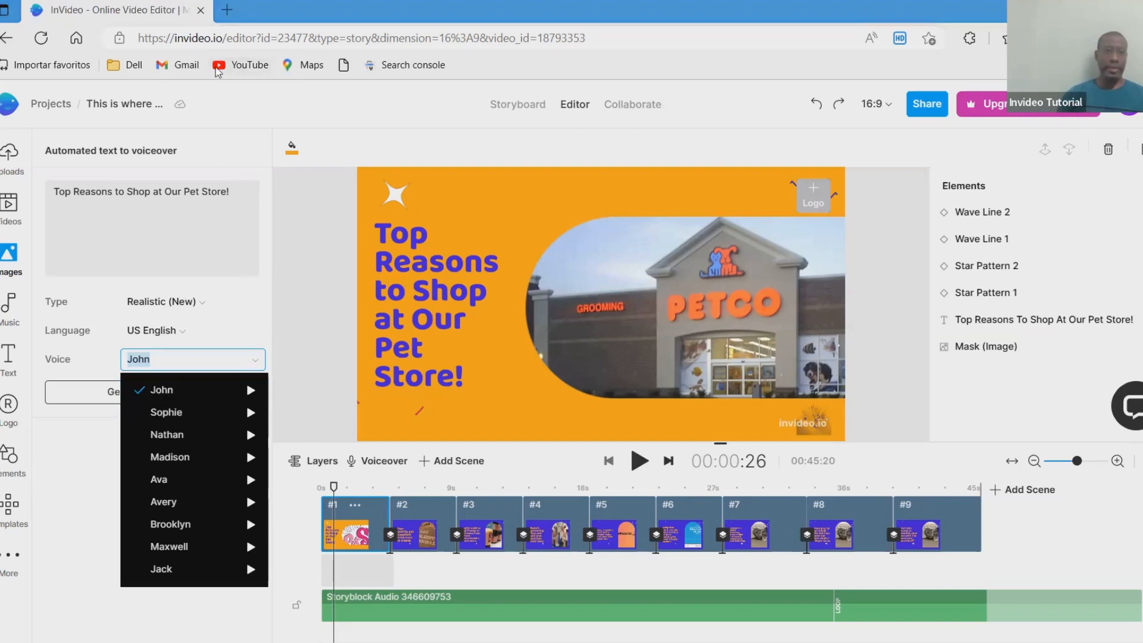
click(251, 413)
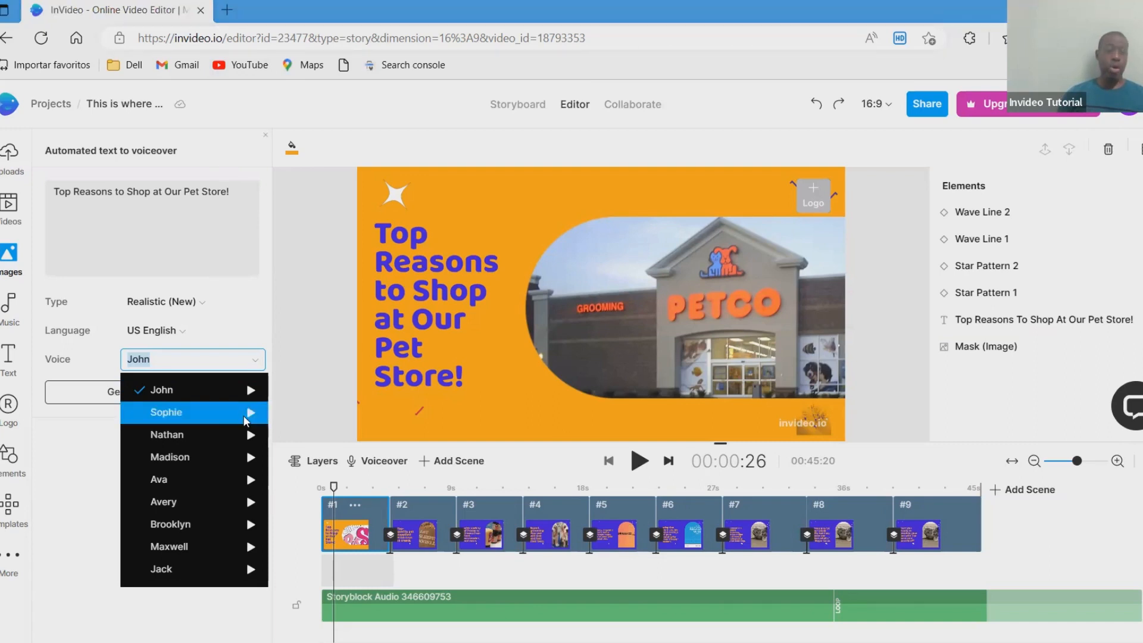
click(166, 412)
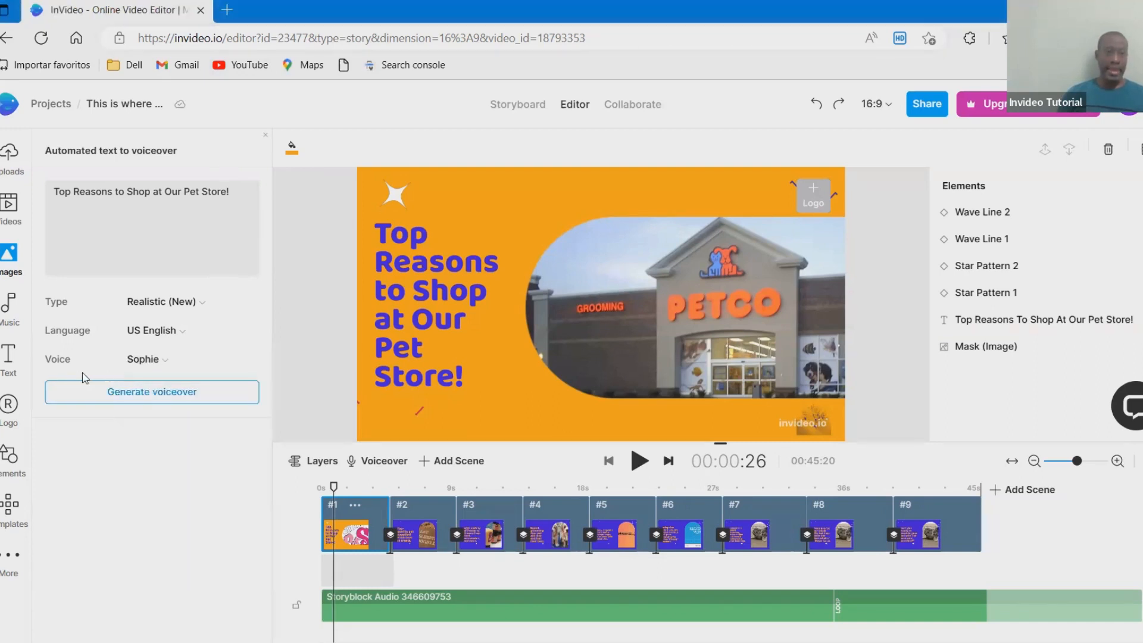
- Generate the Sophie voiceover, preview it, and add the automated voiceover to all scenes
click(204, 397)
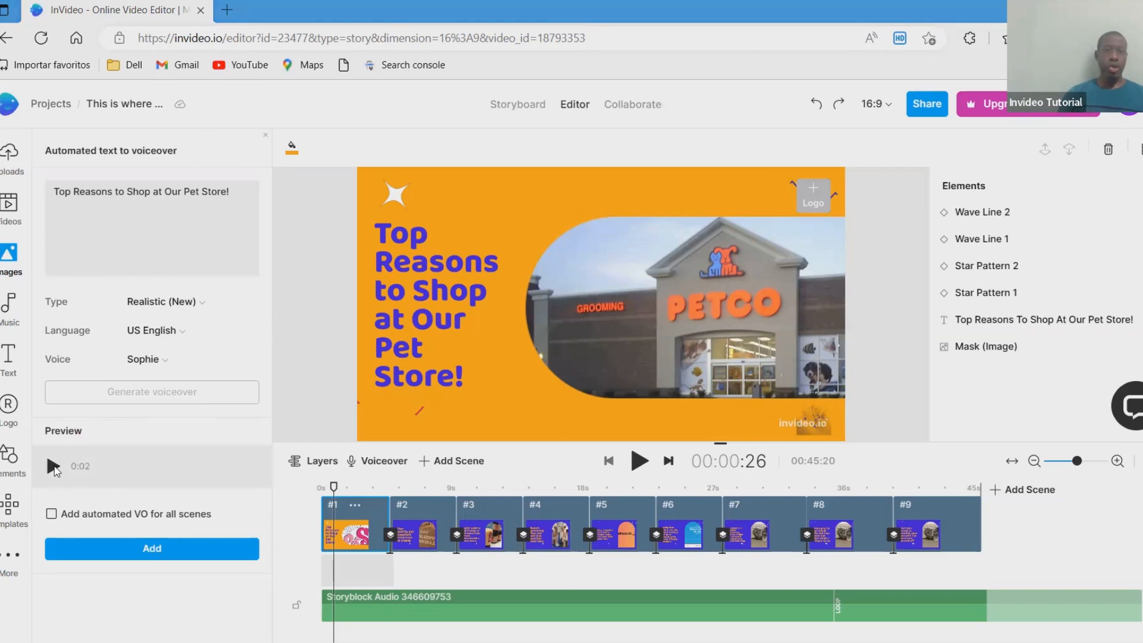
click(53, 466)
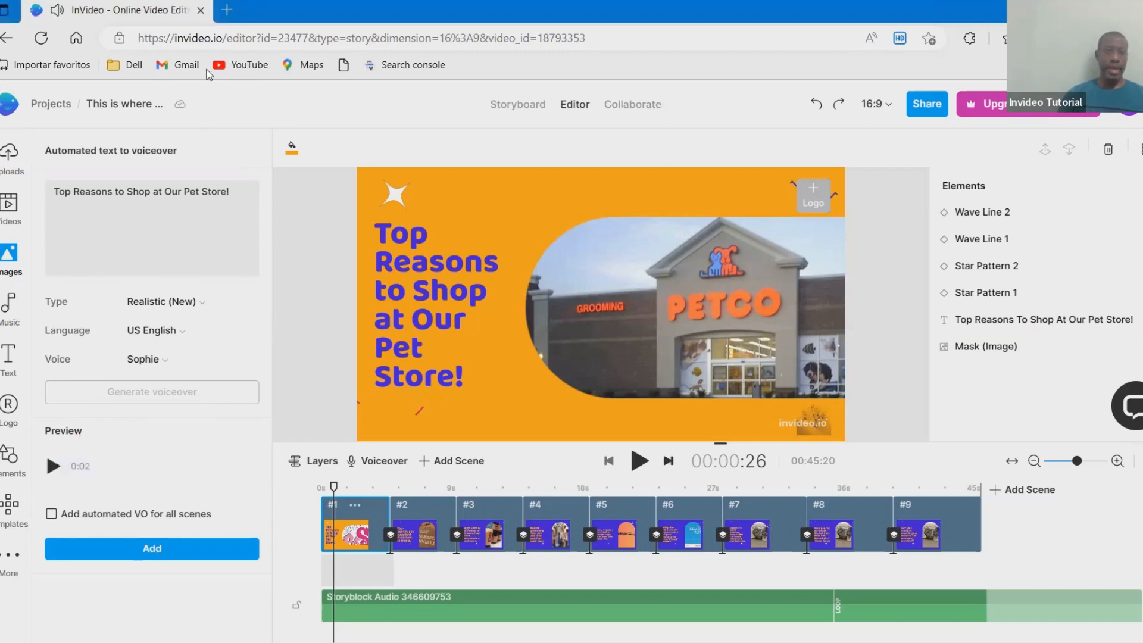
click(55, 513)
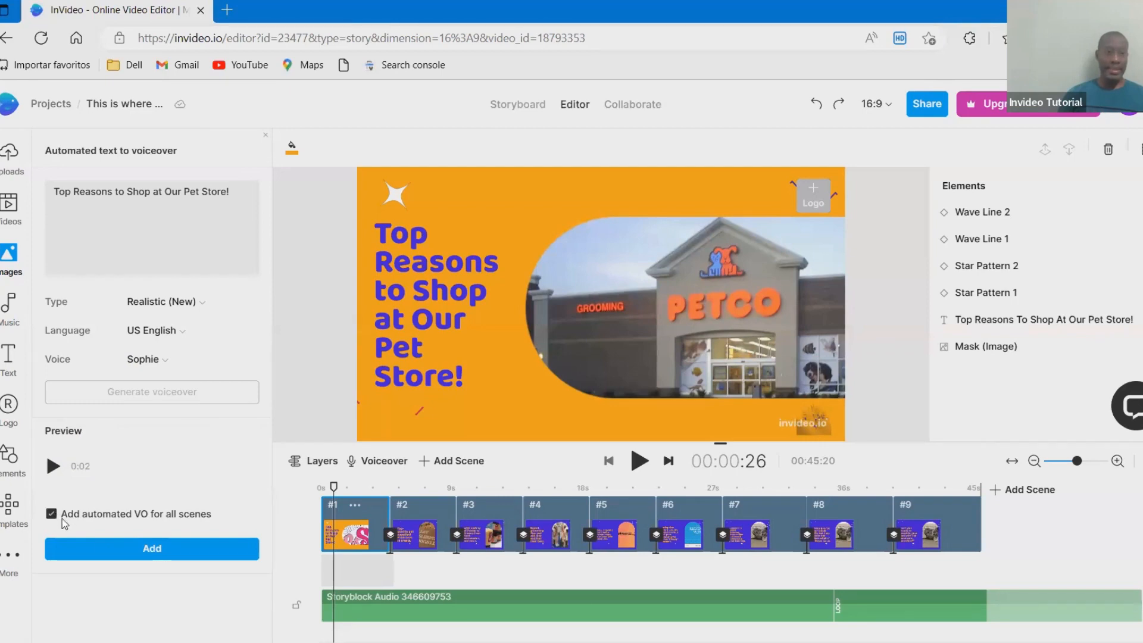
click(159, 550)
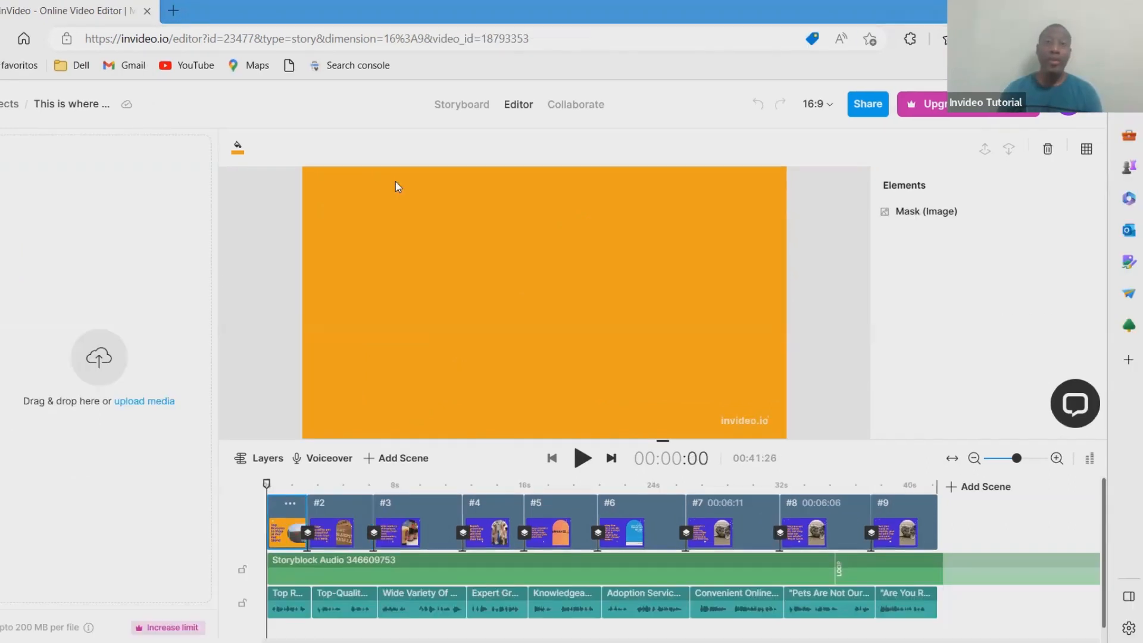
- Play the opening scenes to check the sound and lower the background music track's volume to 64% (-21.6 dB)
click(582, 459)
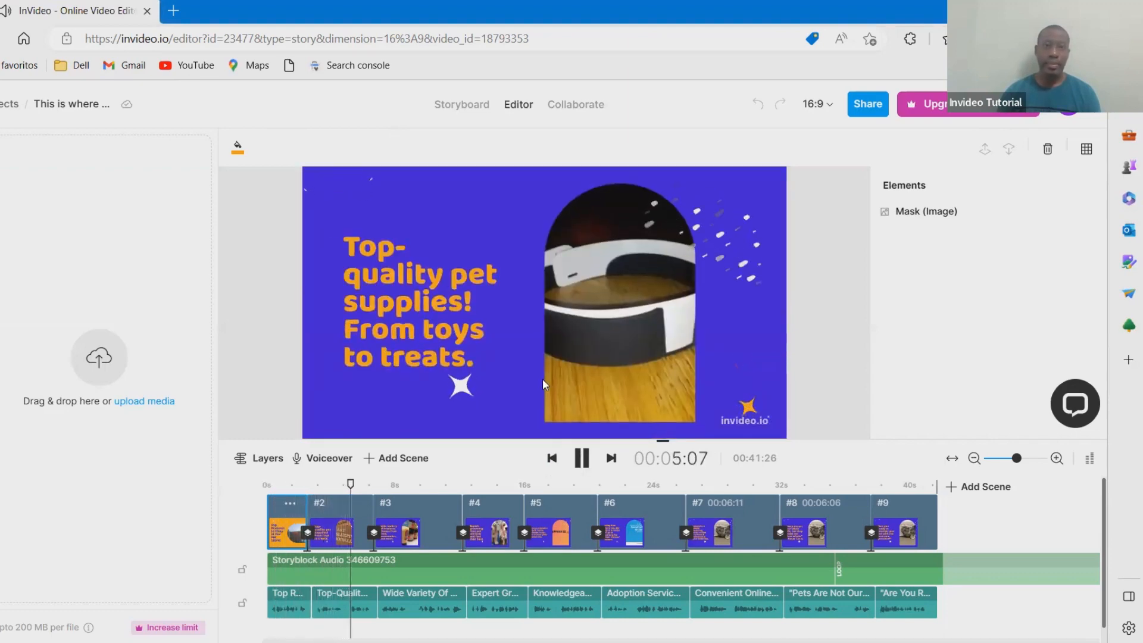
key(space)
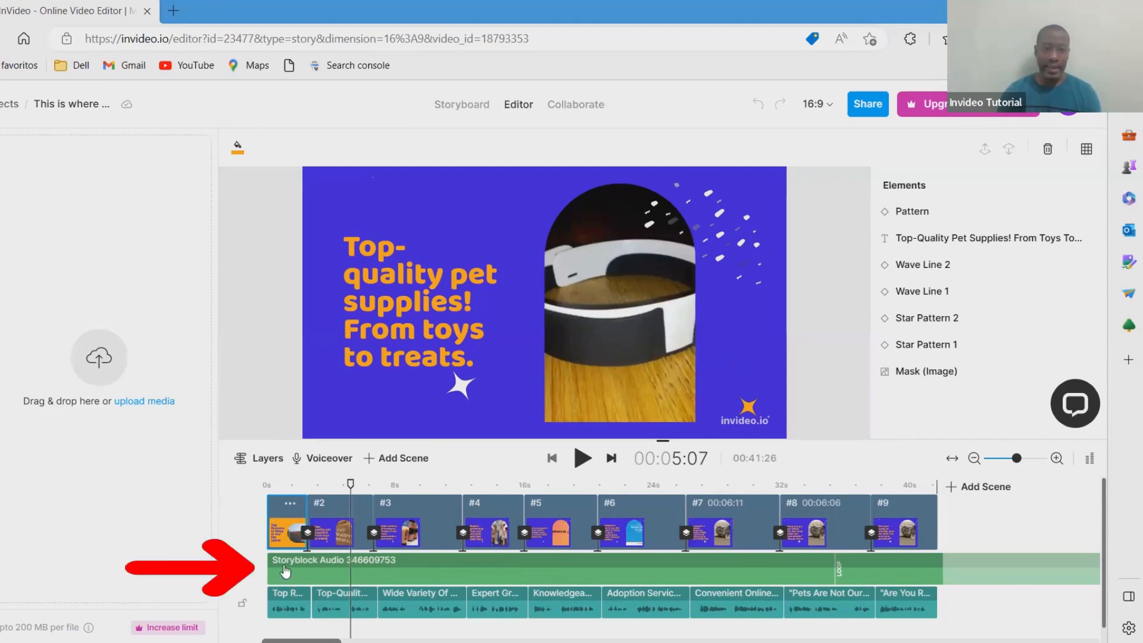
click(286, 570)
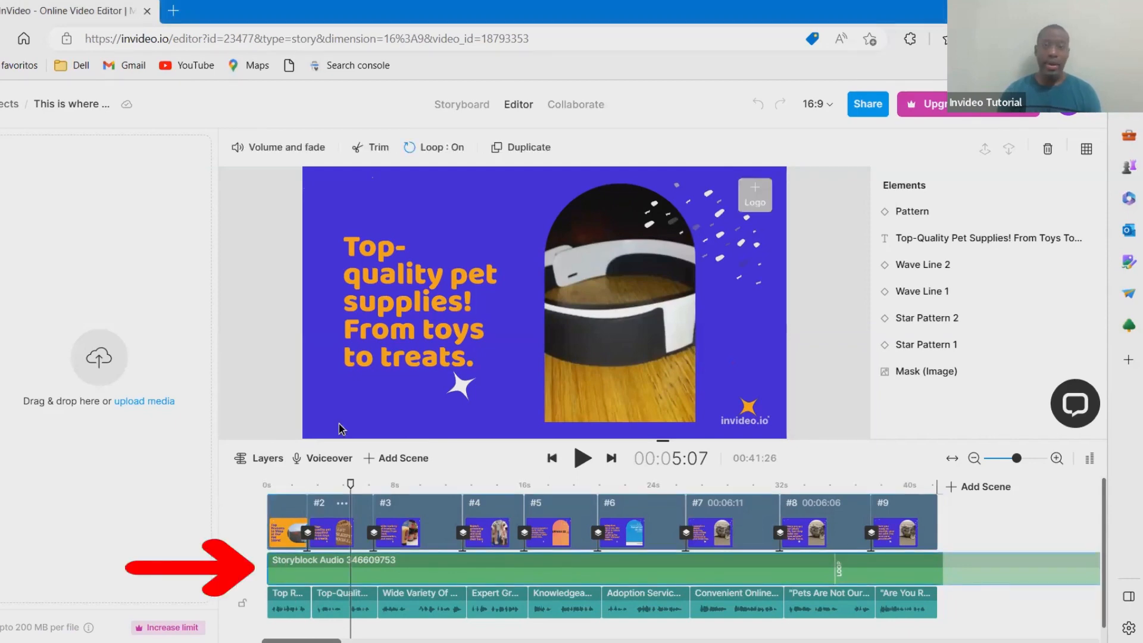
click(282, 146)
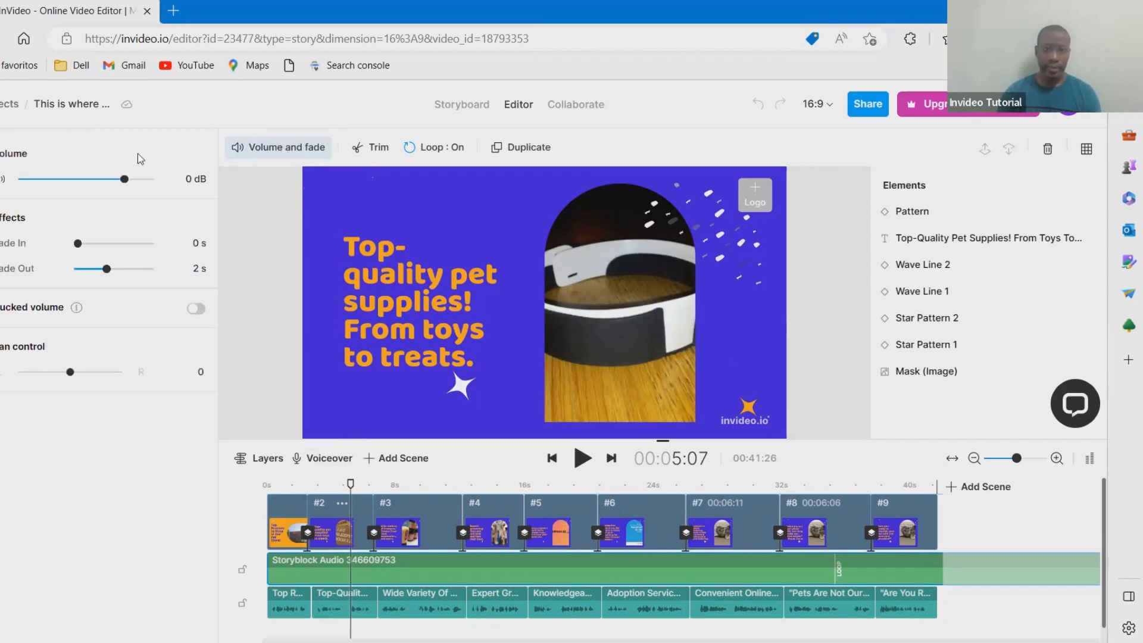
click(95, 185)
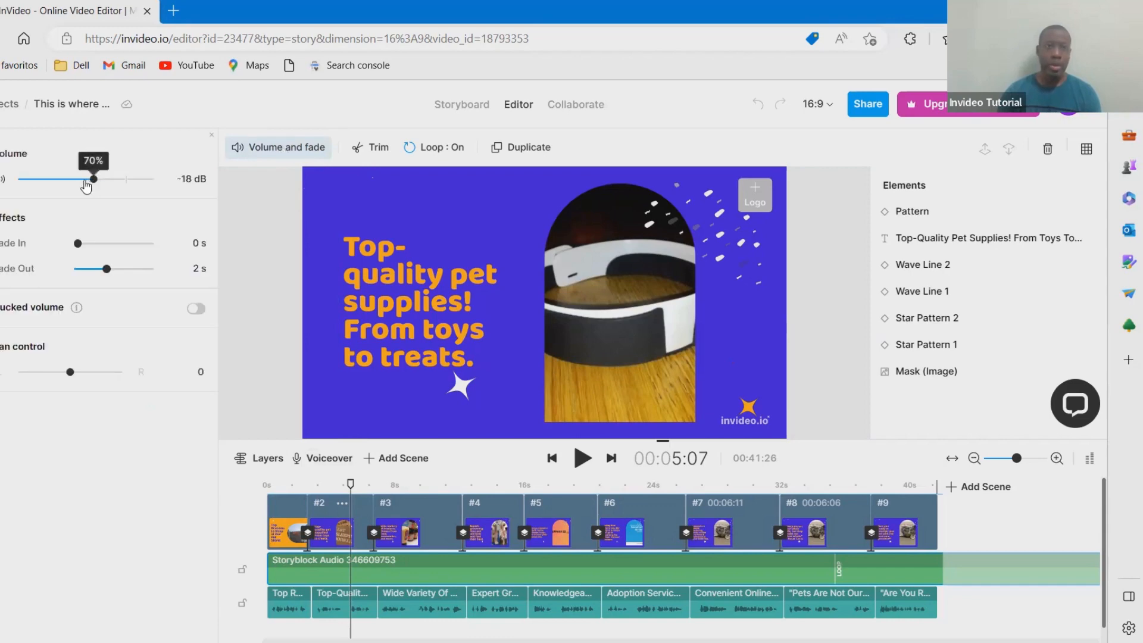
drag(95, 184, 90, 183)
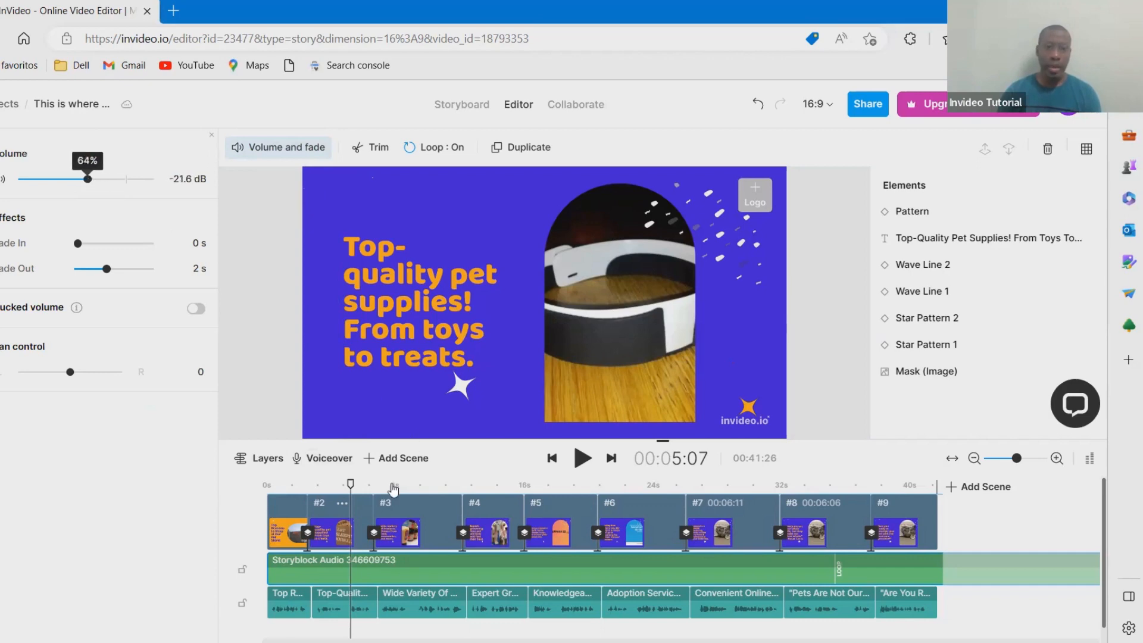
- Play the video from the beginning to check the balance between the music and the voiceover
drag(351, 482, 279, 495)
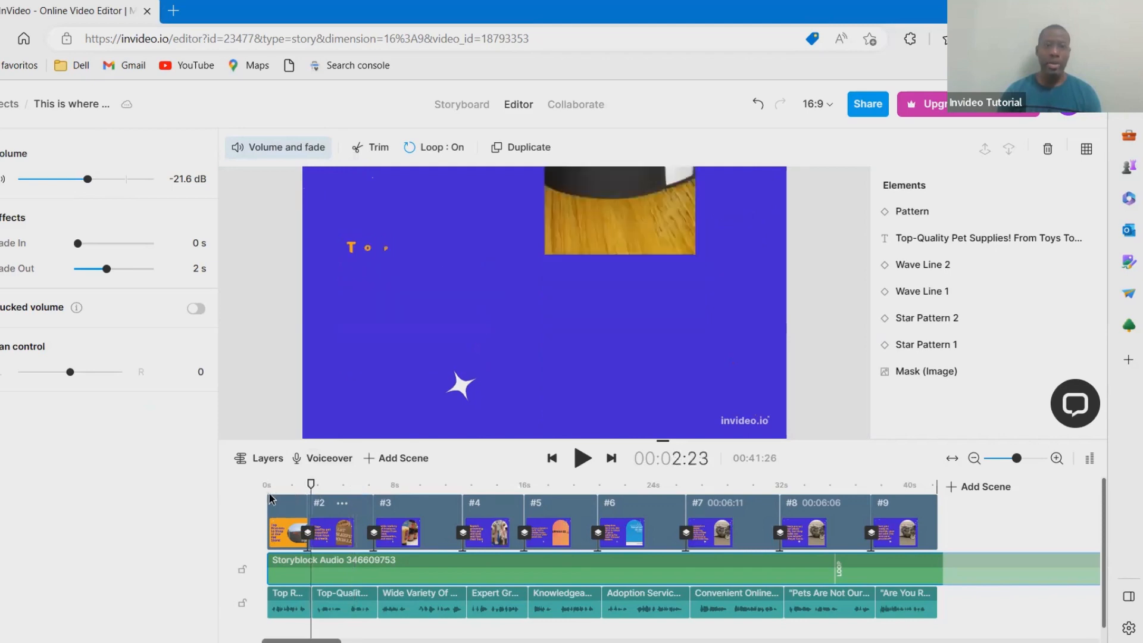
click(271, 511)
click(582, 458)
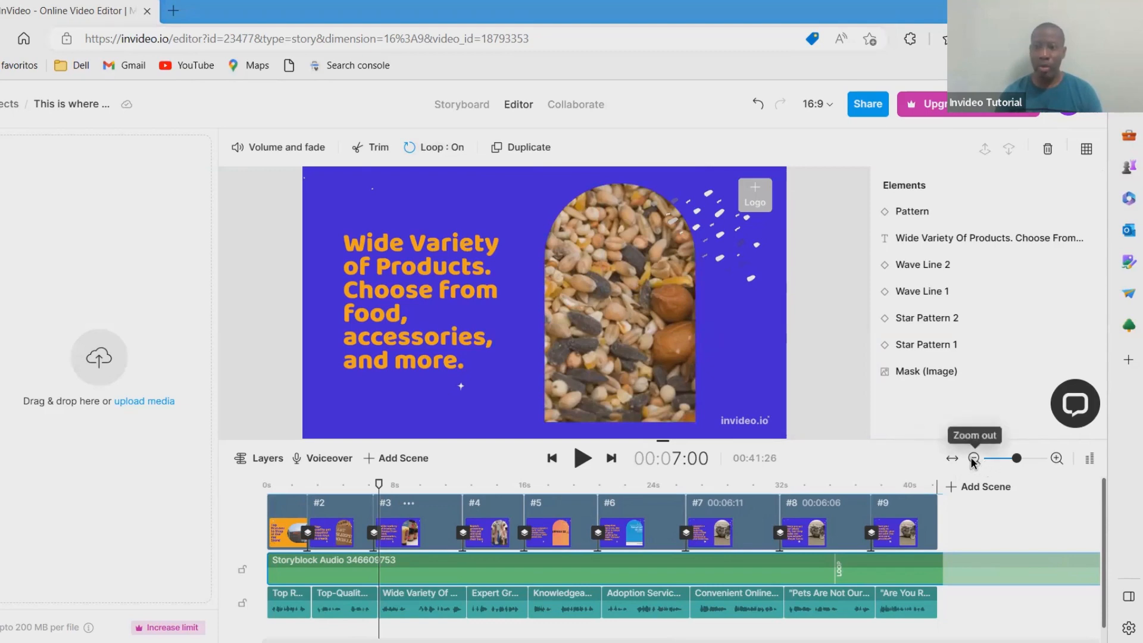
- Trim the looped background music so it ends with the last scene, fit the timeline to view, and play the video
click(973, 459)
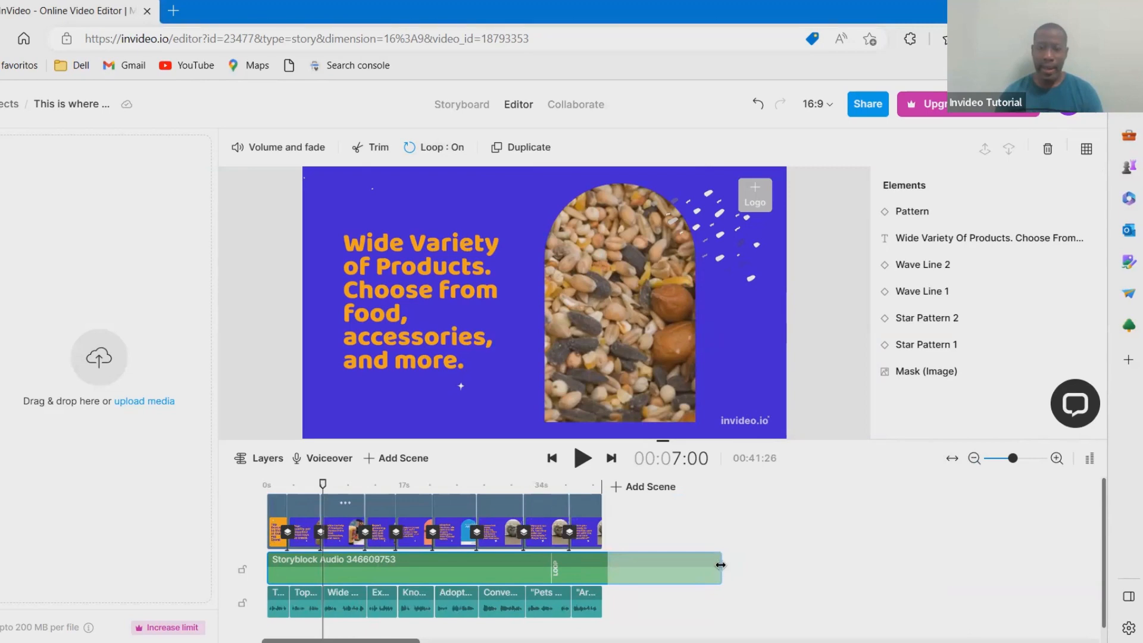
drag(720, 565, 601, 573)
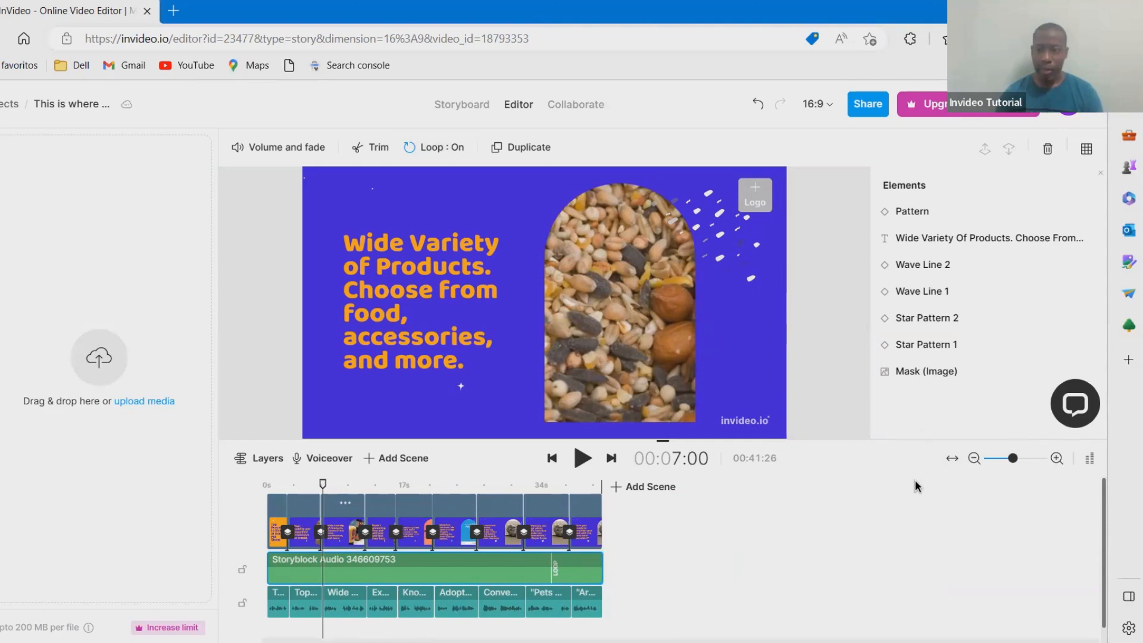
click(951, 460)
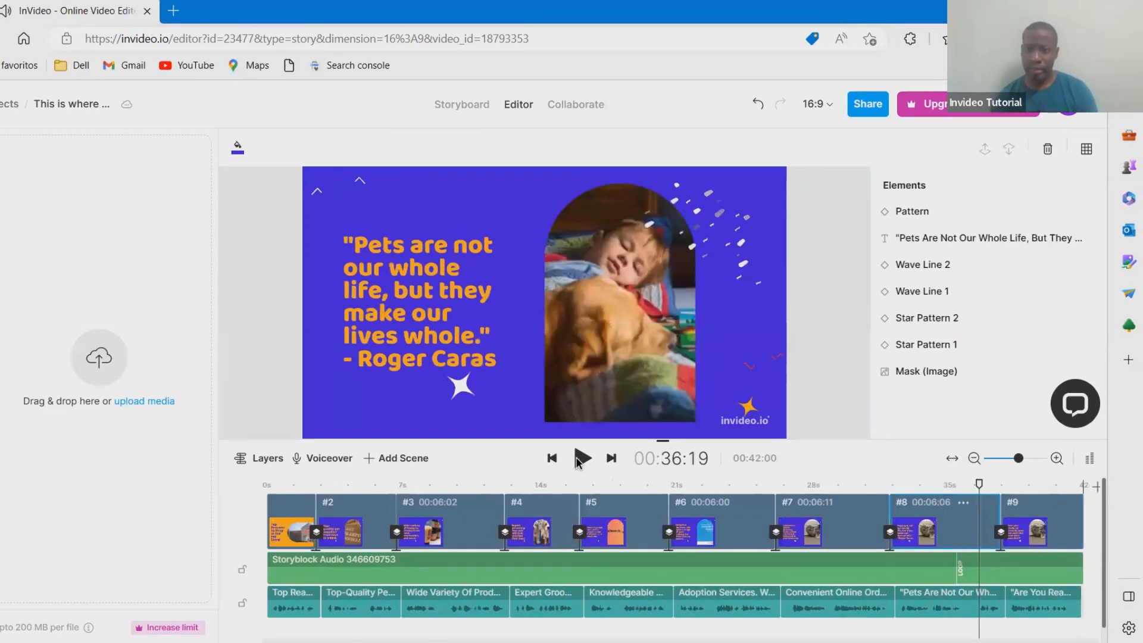
click(582, 458)
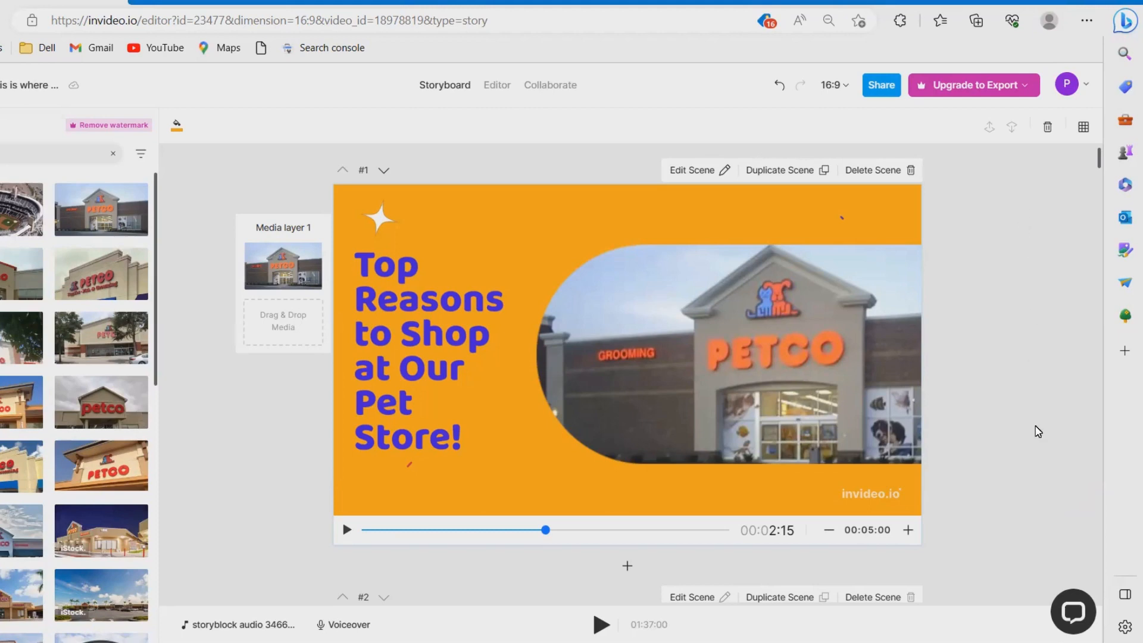
- Open the upgrade offer from the export options with 1080p quality selected and look through it
click(1032, 88)
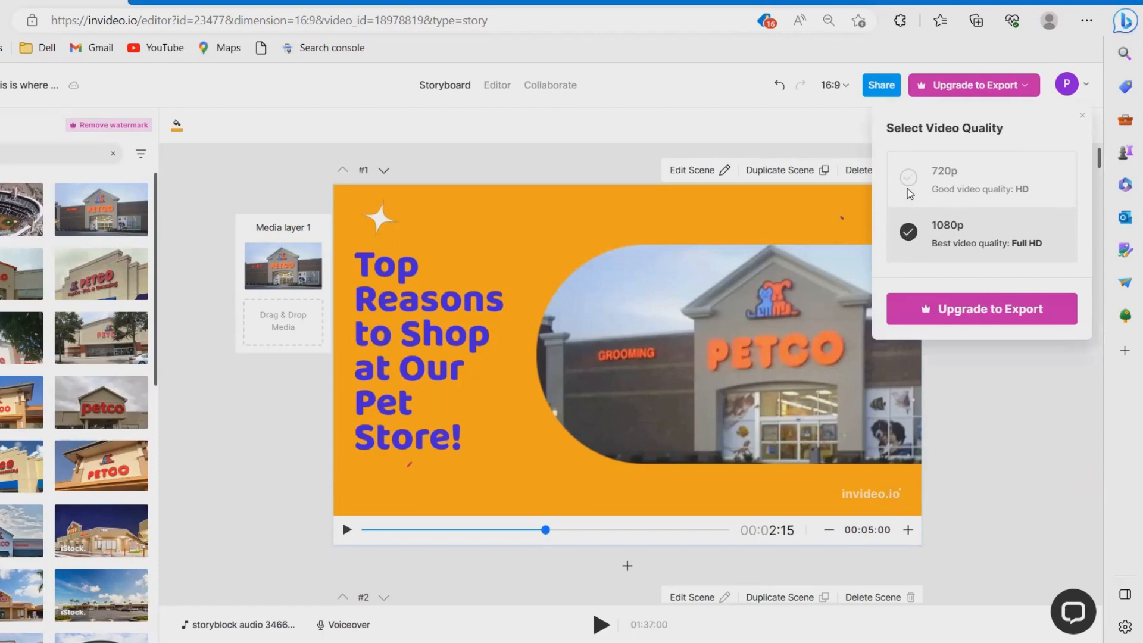
click(903, 310)
scroll(1048, 358, down, 1)
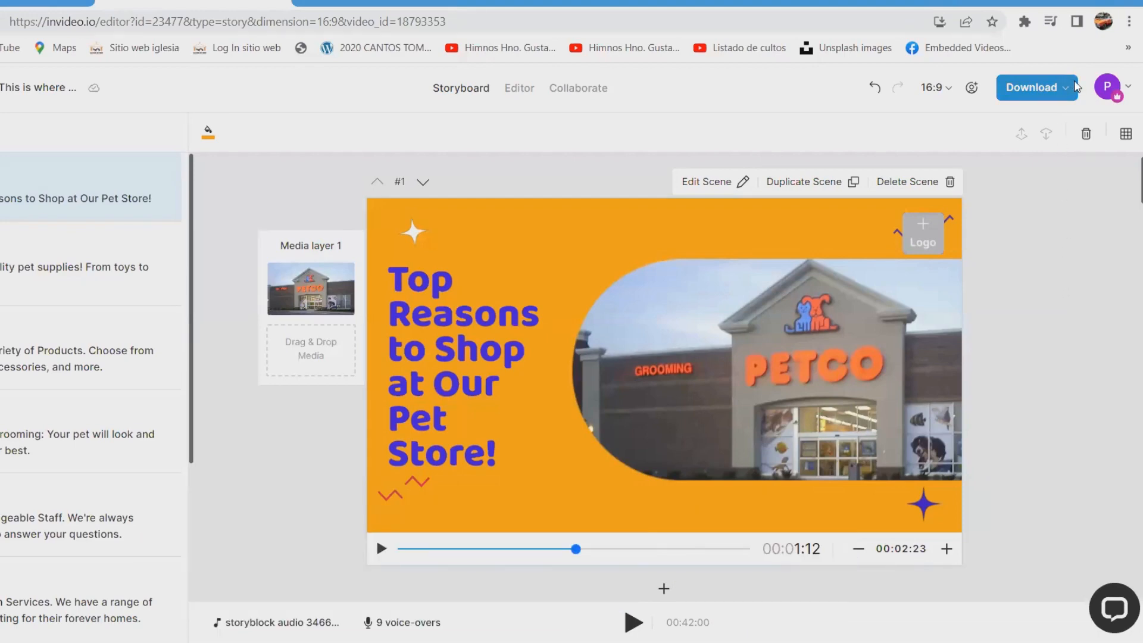
- Export the finished video in 1080p Full HD quality
click(1074, 87)
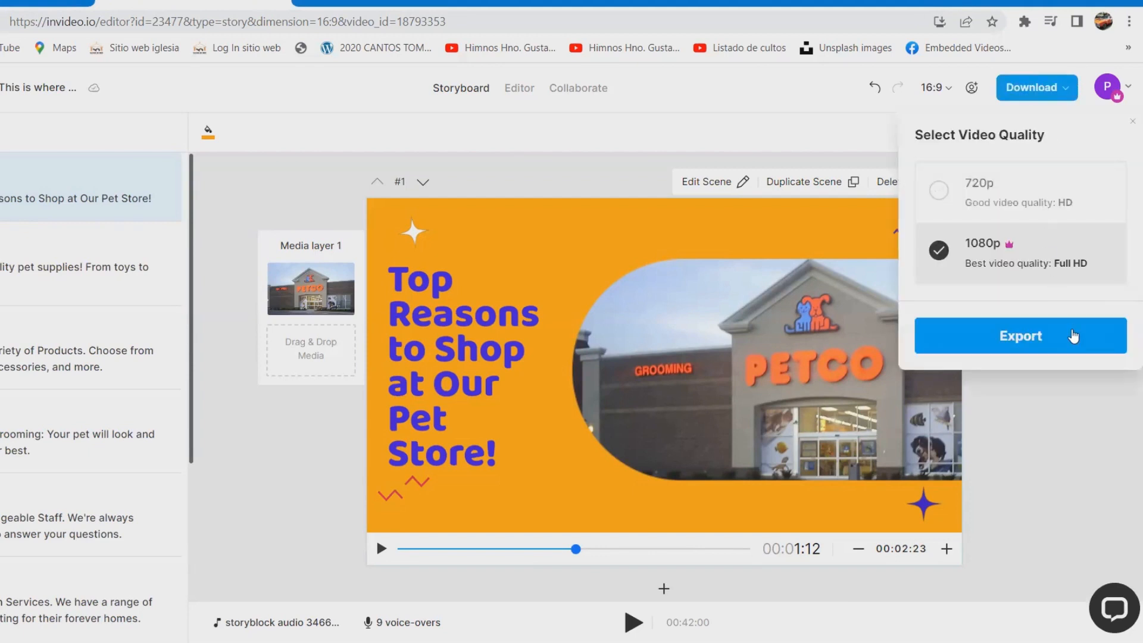
click(1073, 336)
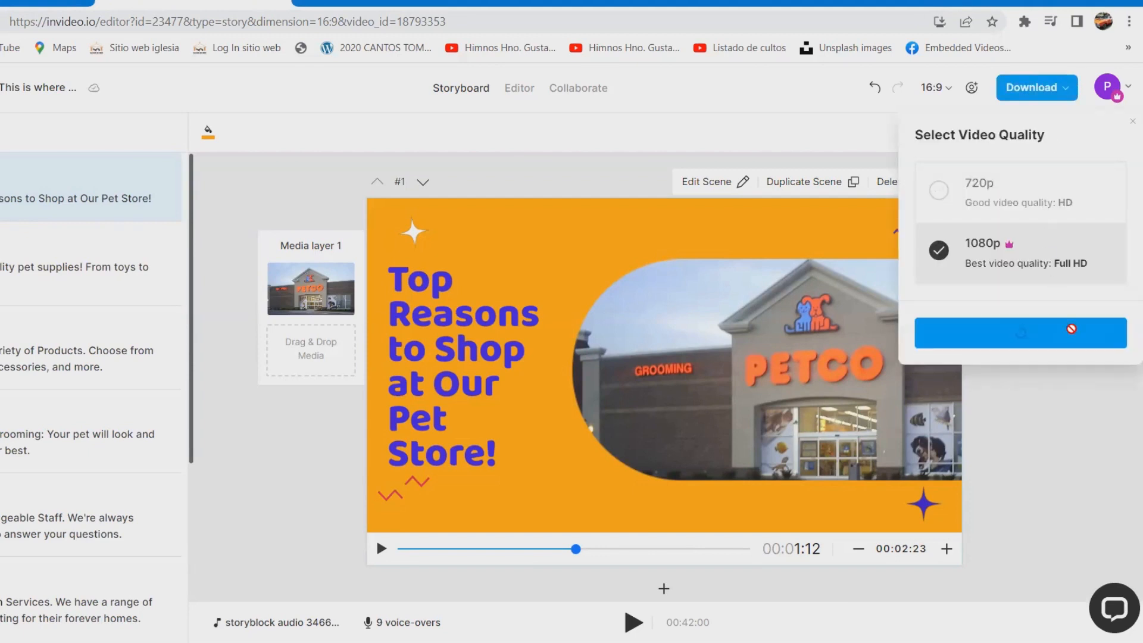